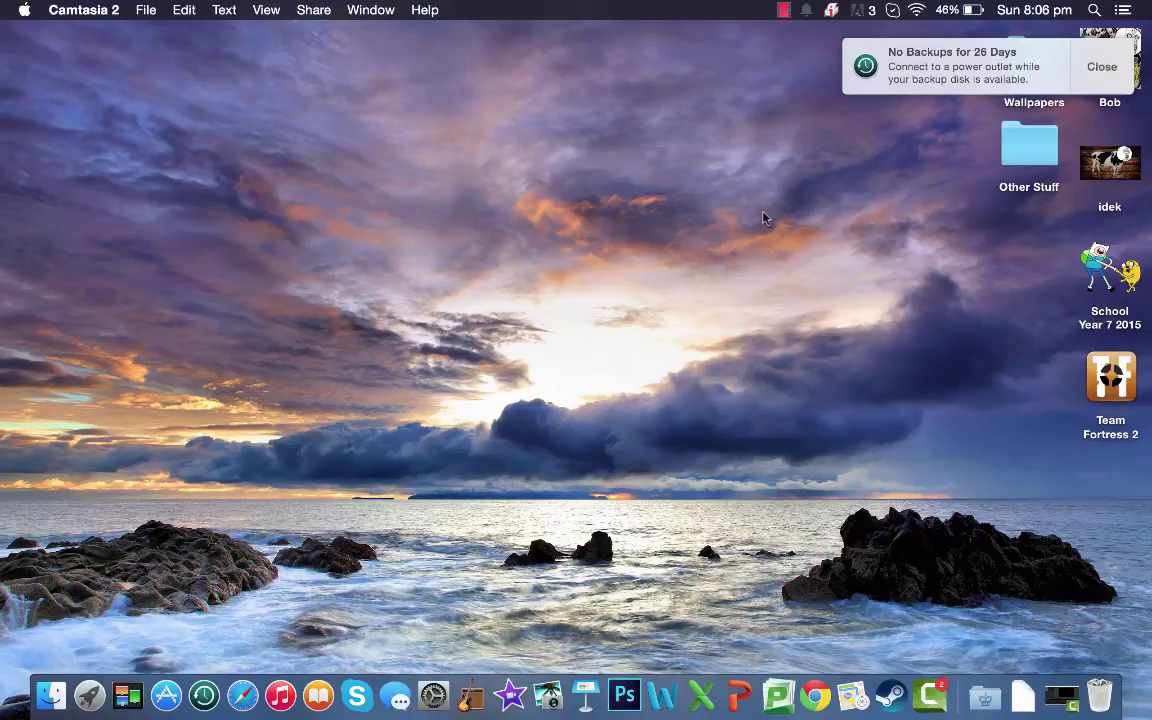
Dismiss the 'No Backups for 26 Days' reminder notification.
left_click(1106, 64)
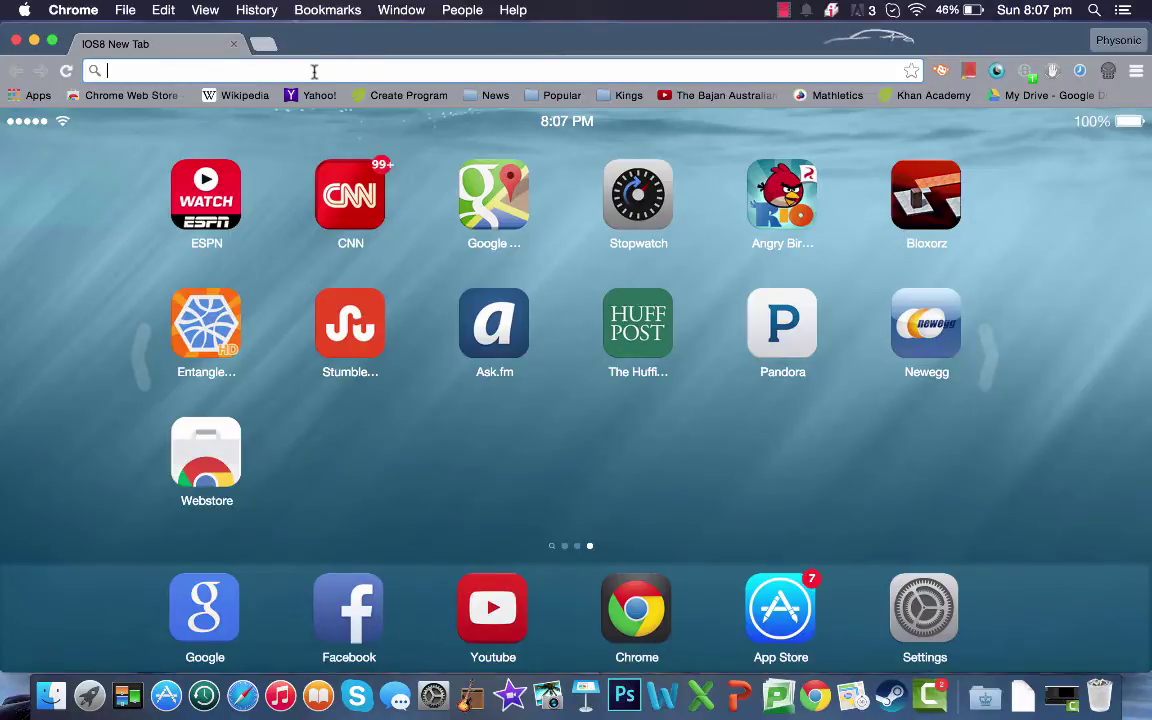
type("/htt")
key("BackSpace")
key("BackSpace")
key("BackSpace")
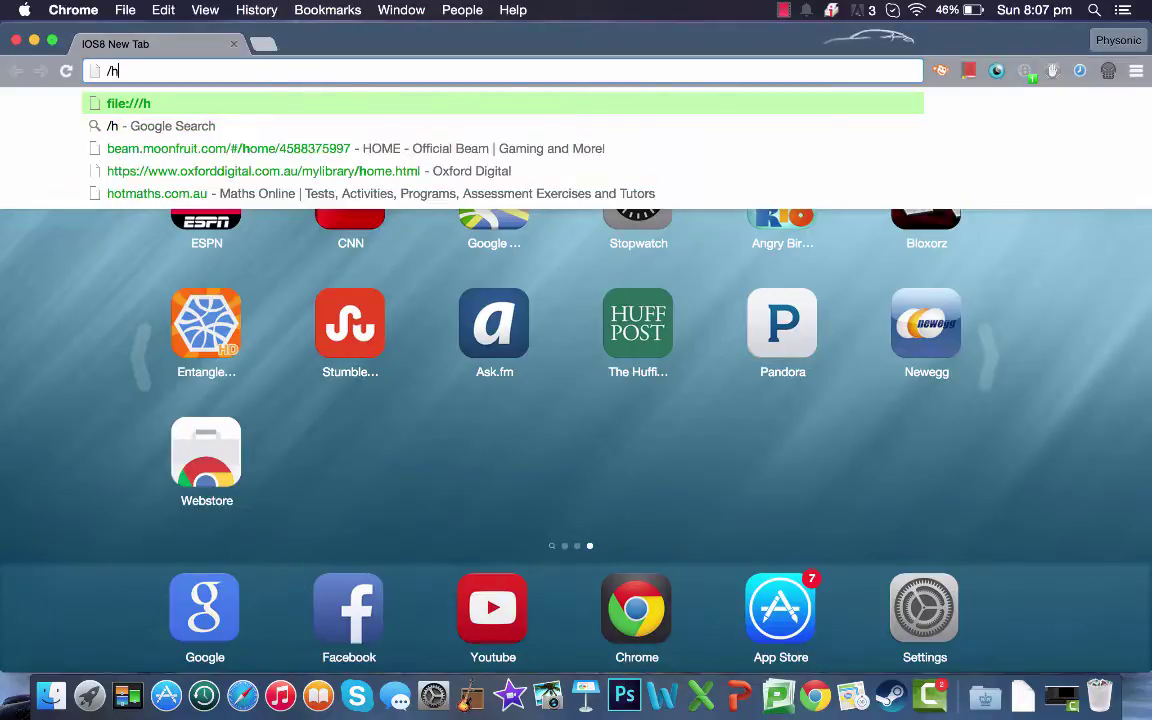
type("://")
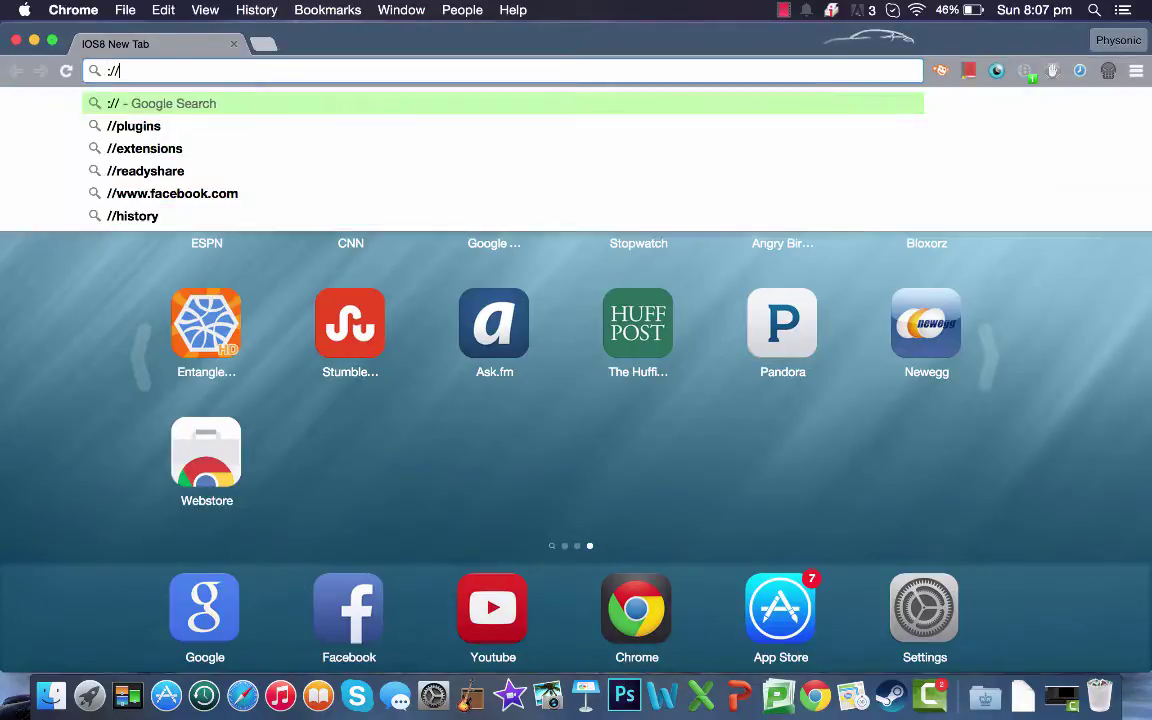
key("BackSpace")
key("BackSpace")
key("BackSpace")
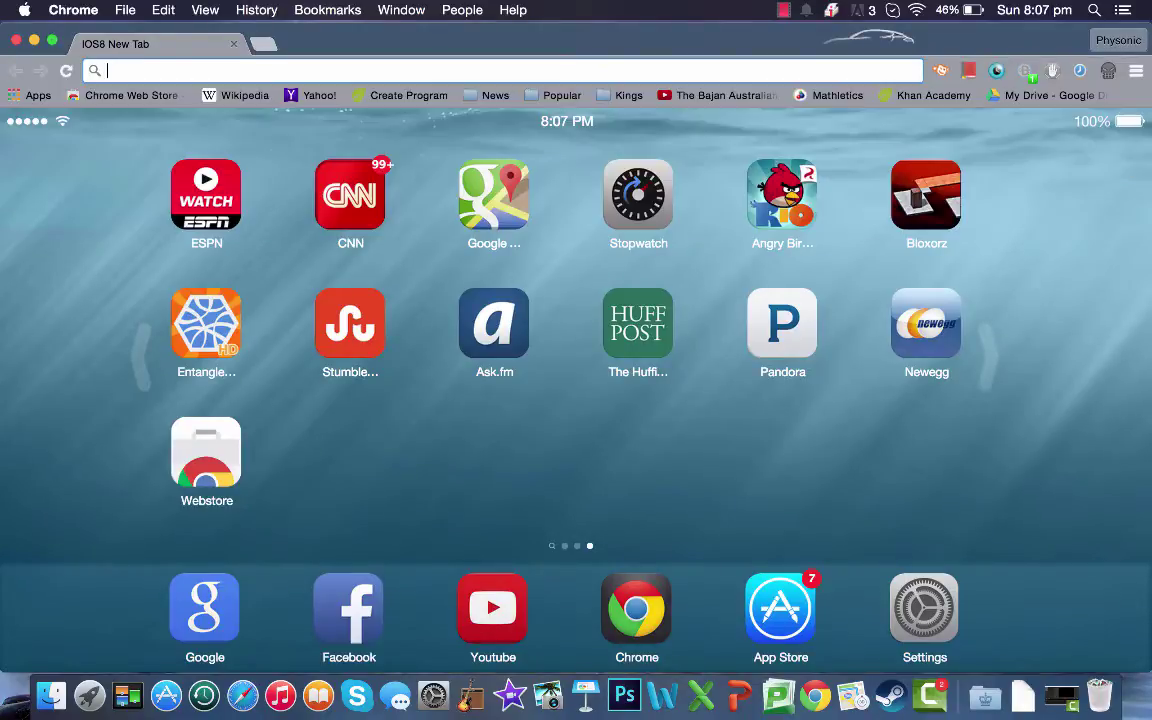
type("https")
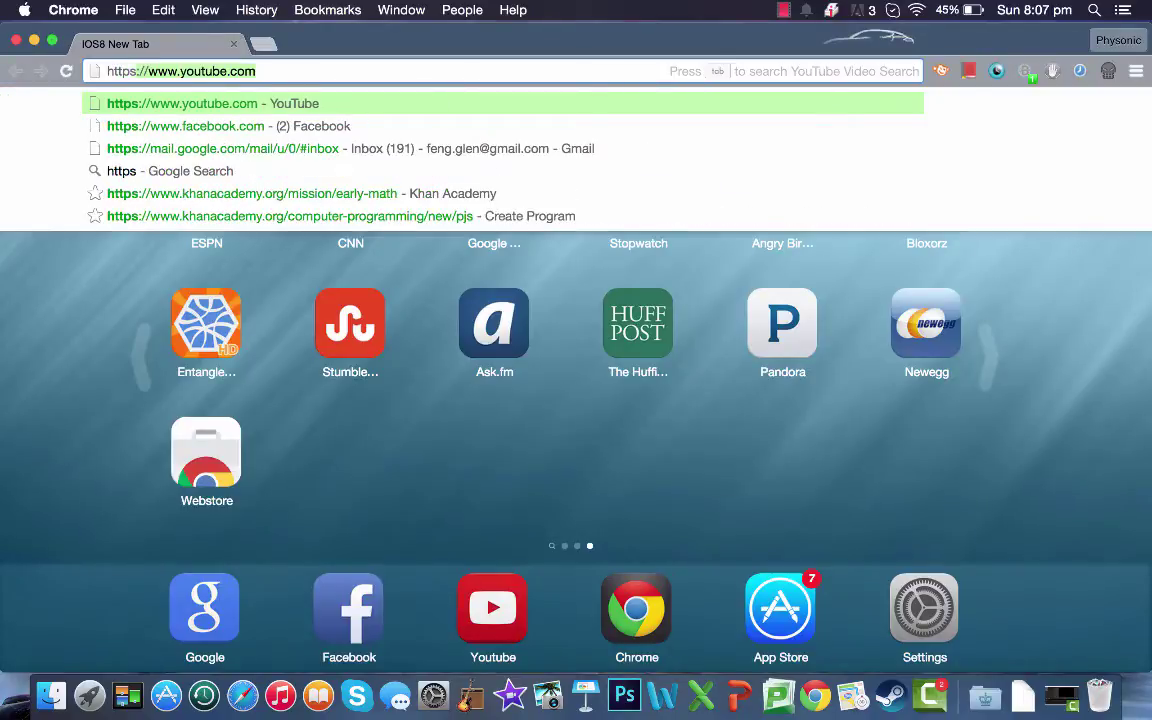
type("://")
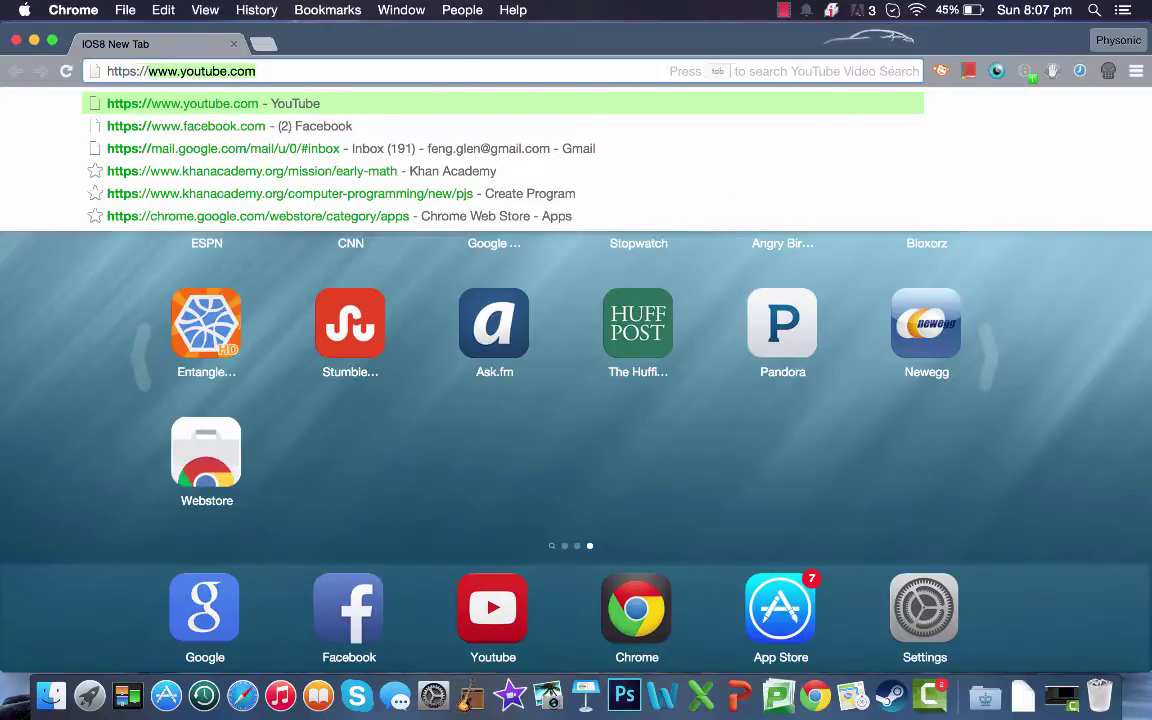
type("www.")
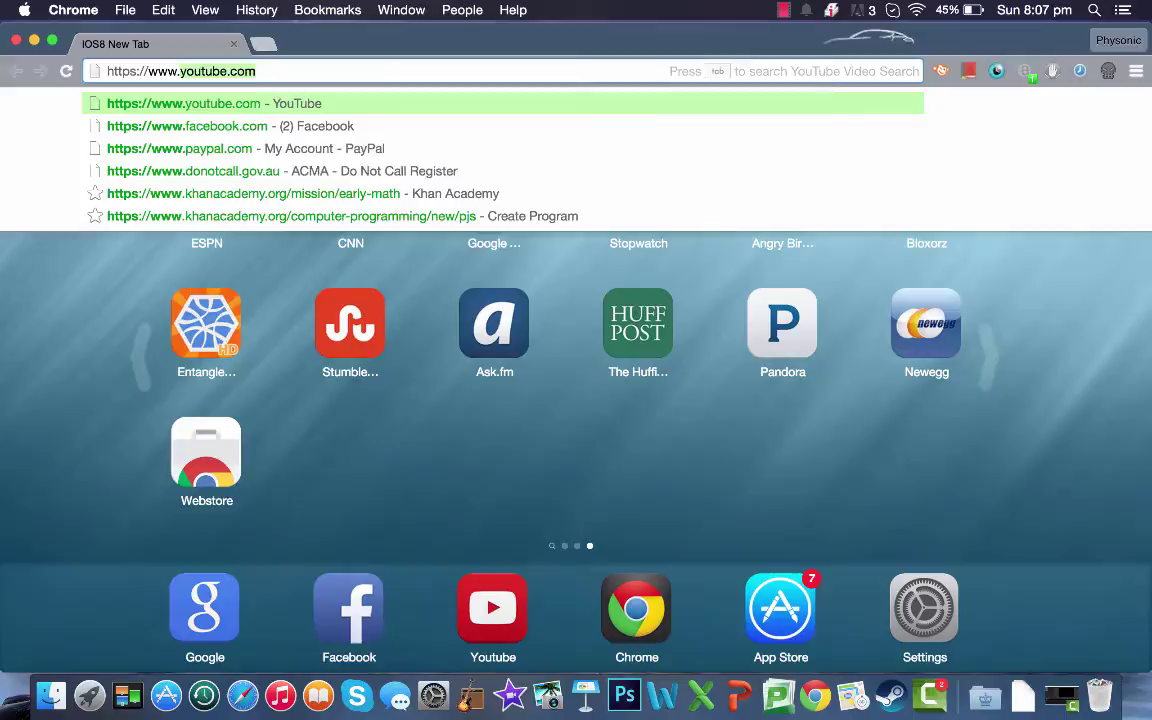
type("woizard")
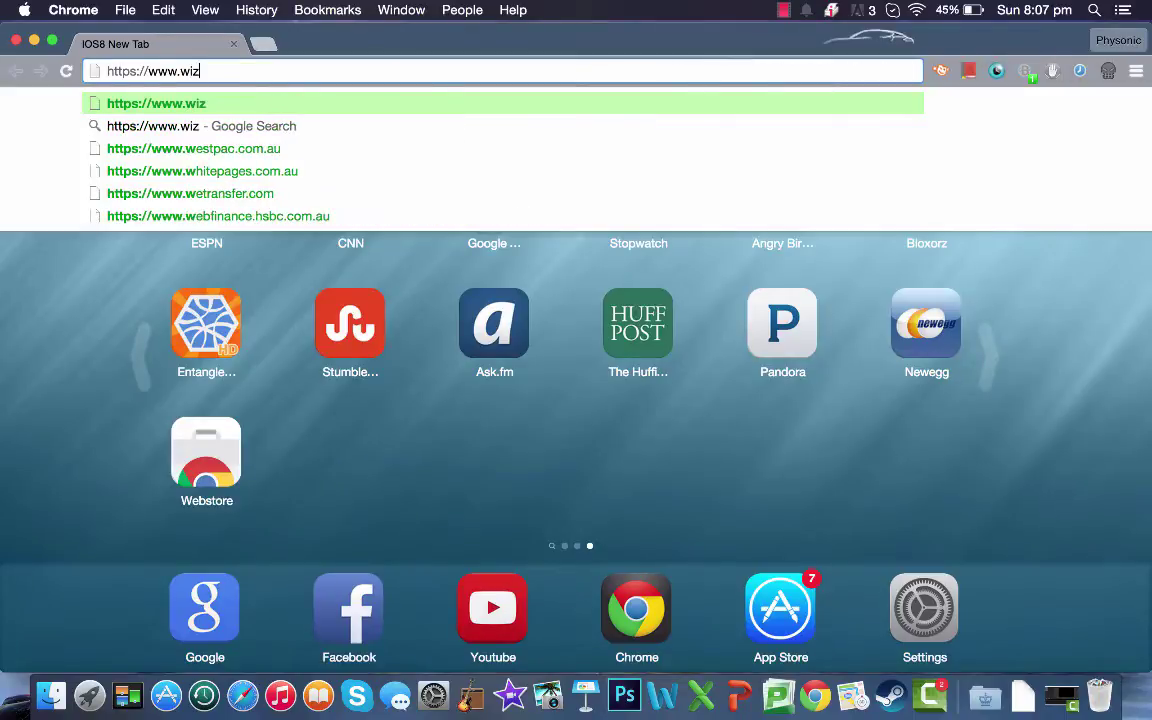
type("hax.com")
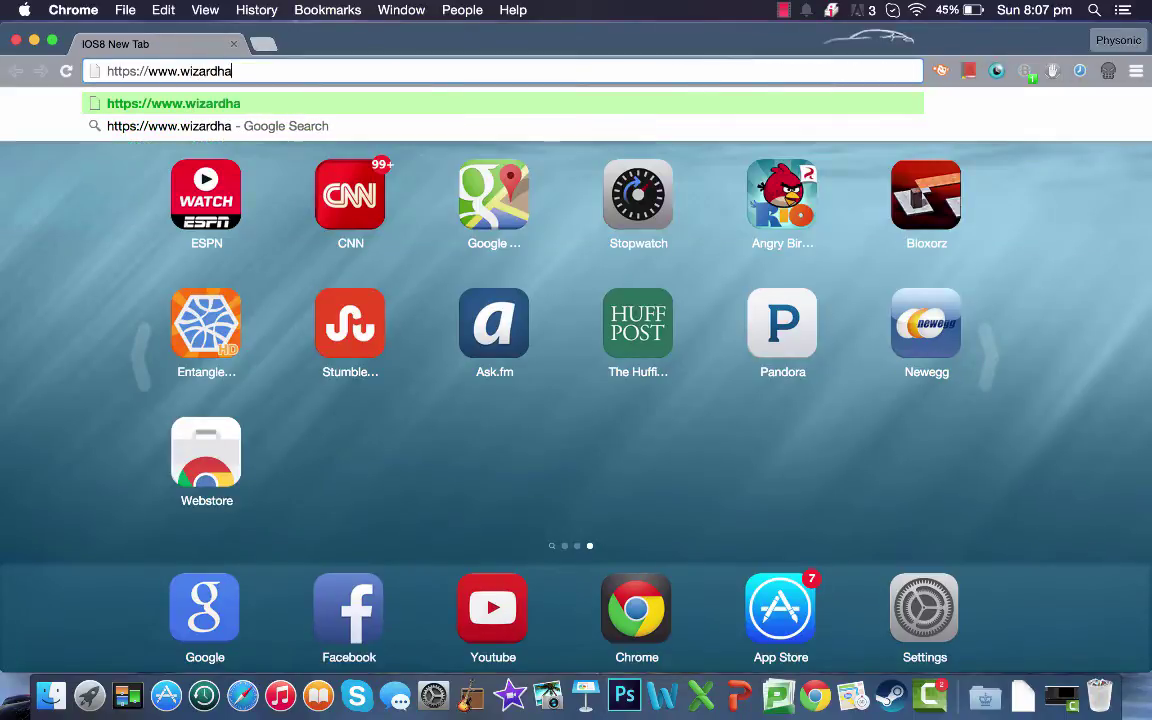
key("Return")
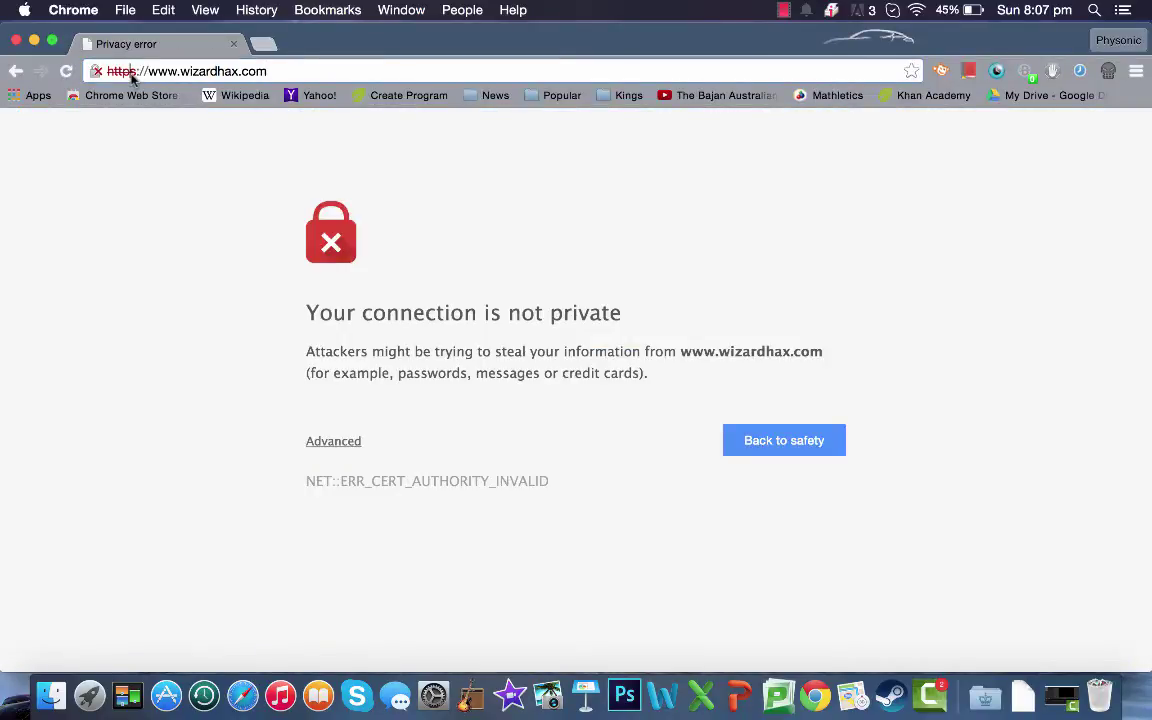
Remove 'https' from the address so wizardhax.com loads without https.
left_click(134, 75)
left_click(133, 76)
key("BackSpace")
key("BackSpace")
key("BackSpace")
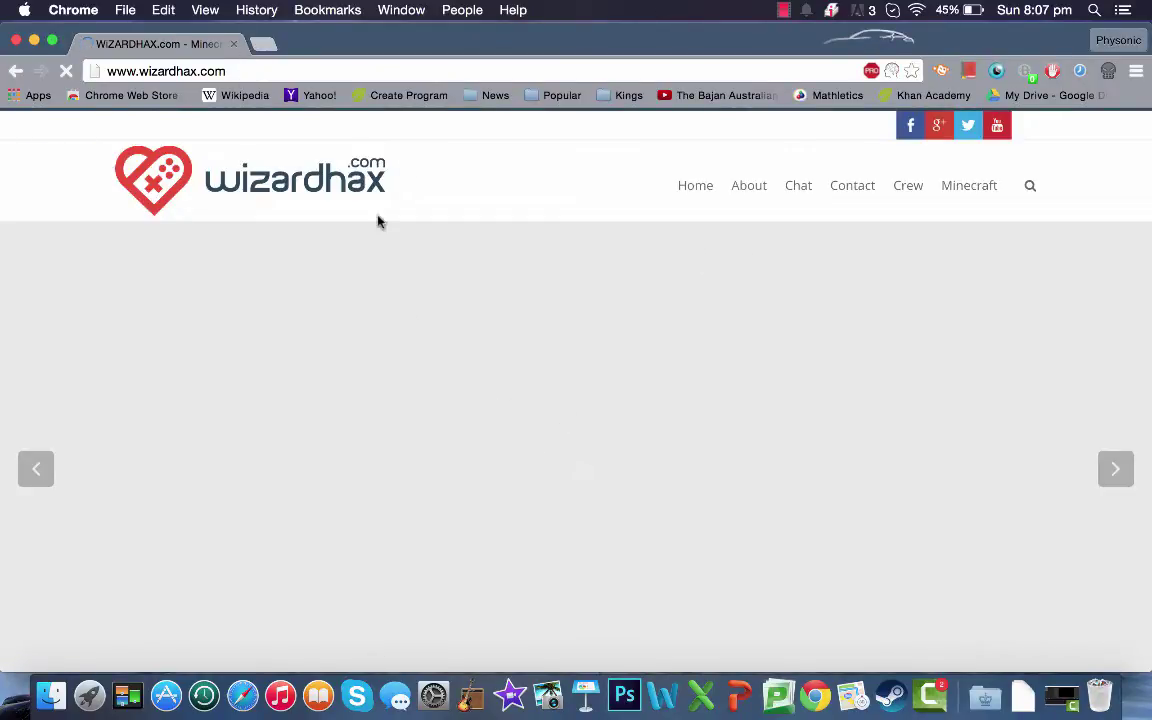
scroll(455, 511, "down", 10)
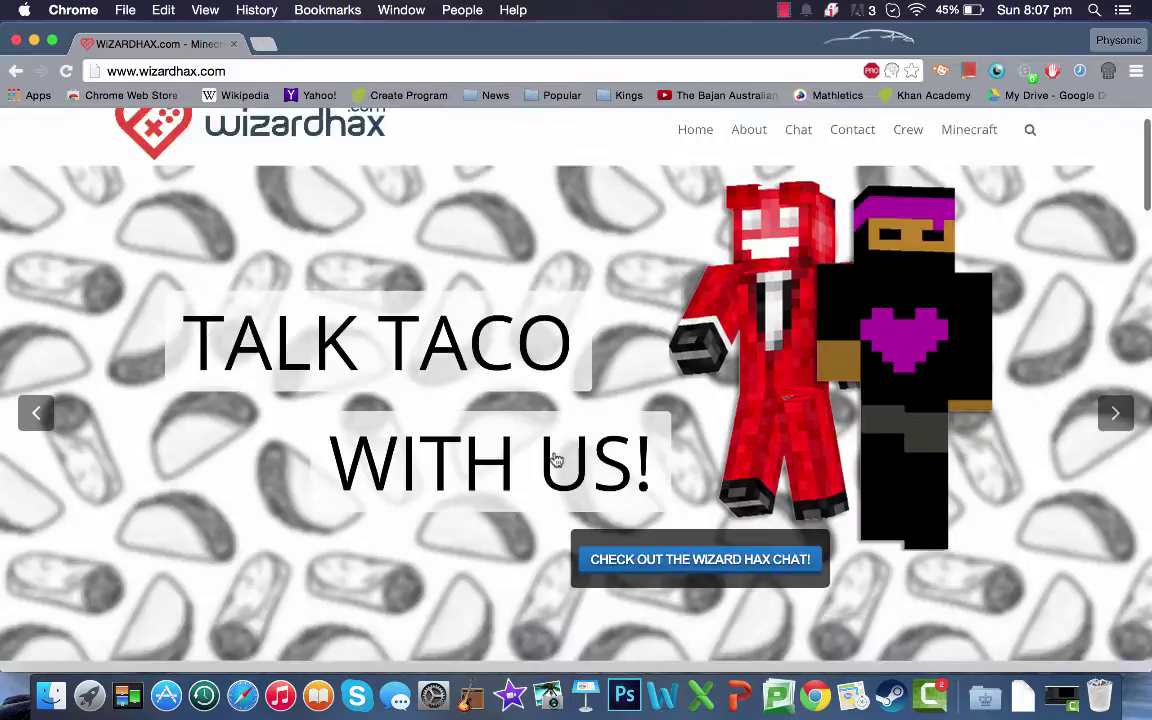
scroll(557, 459, "up", 5)
scroll(557, 459, "up", 5)
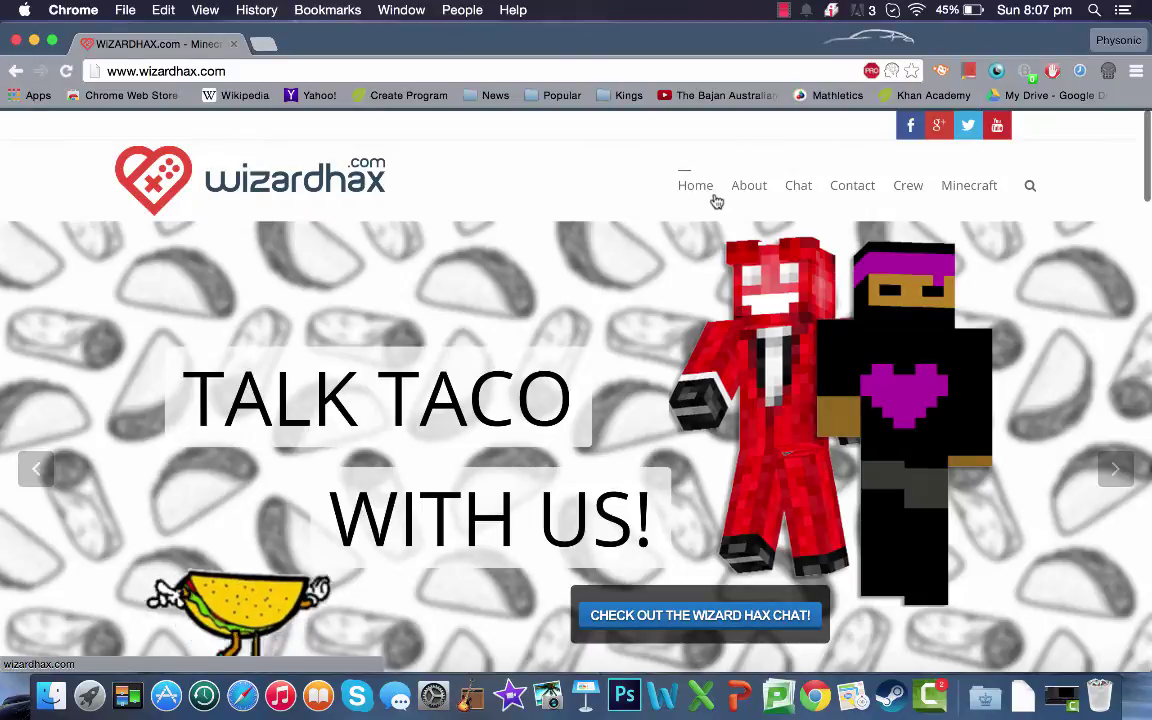
Go back to the wizardhax home page and browse to the Minecraft Hacked Clients listing.
left_click(681, 184)
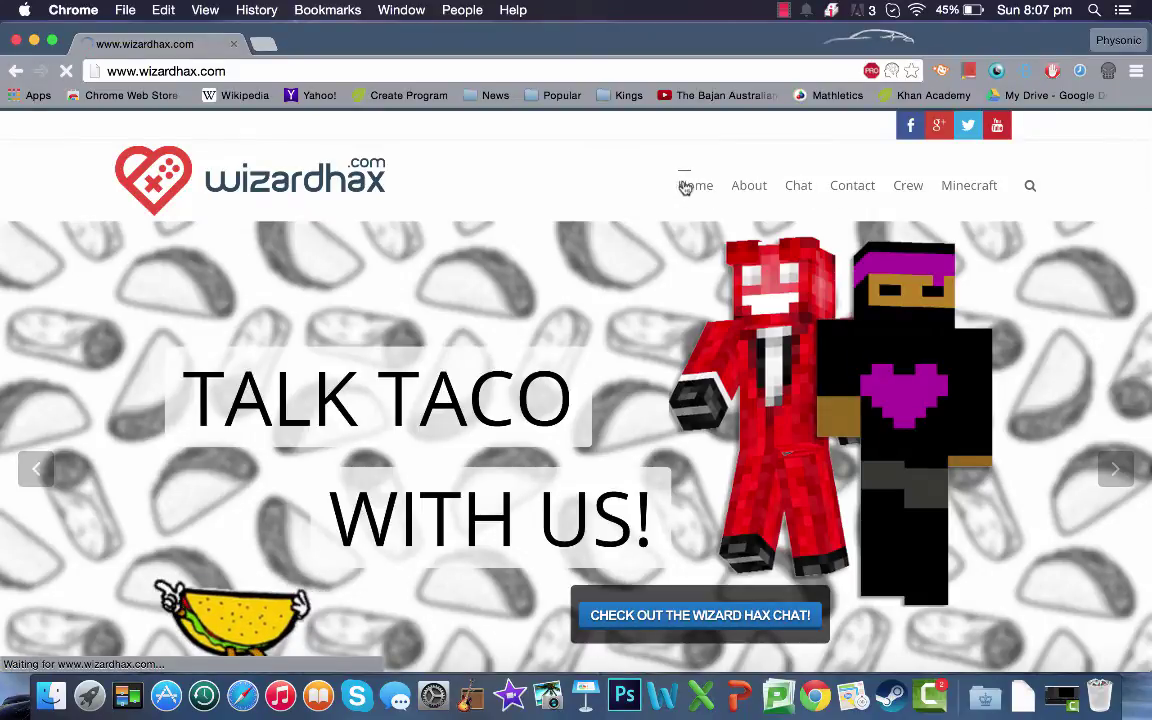
scroll(511, 373, "down", 15)
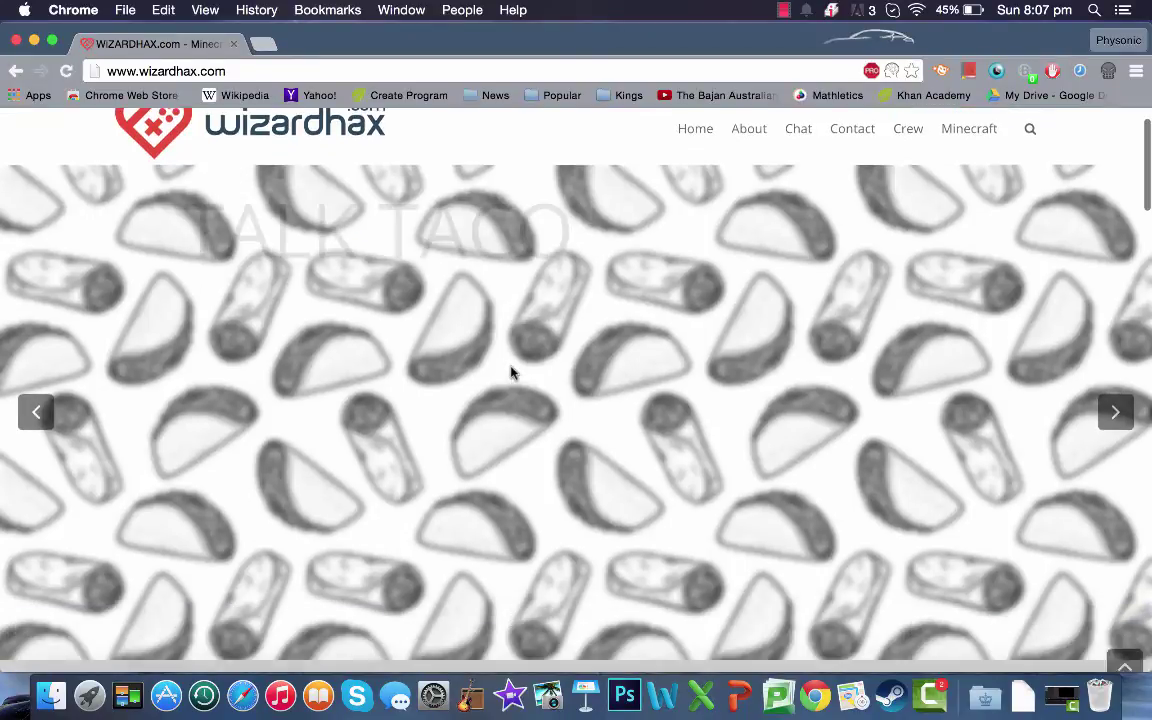
scroll(511, 373, "up", 7)
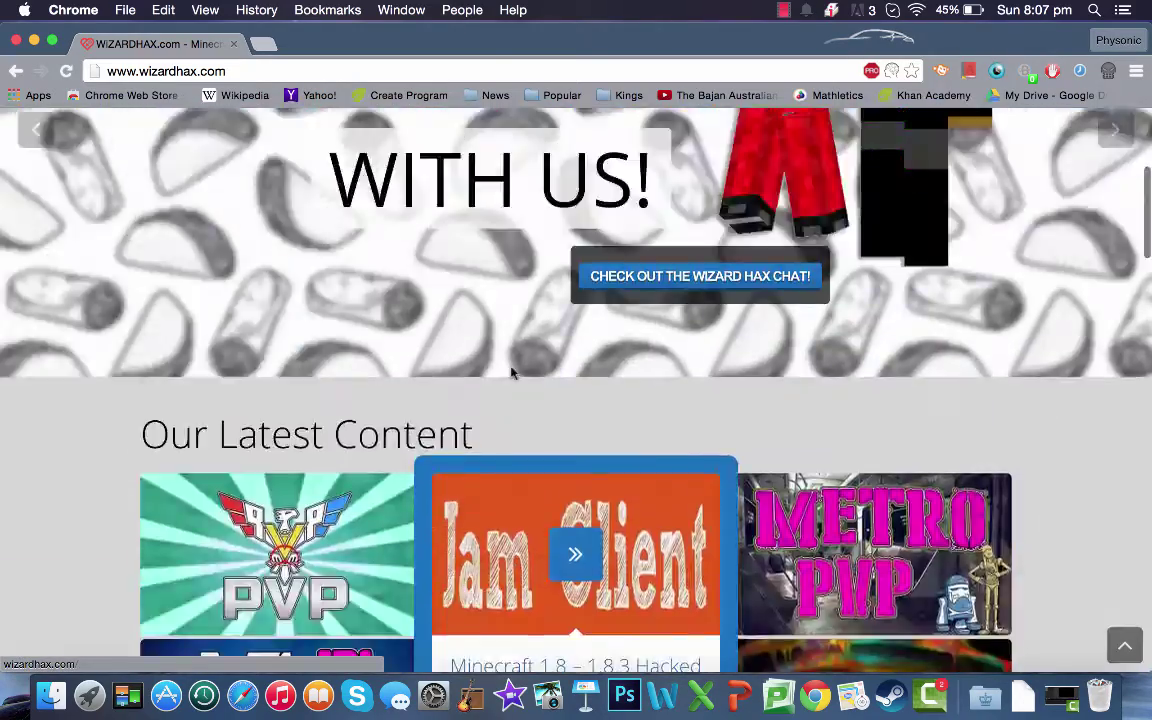
scroll(511, 373, "down", 12)
scroll(511, 373, "up", 5)
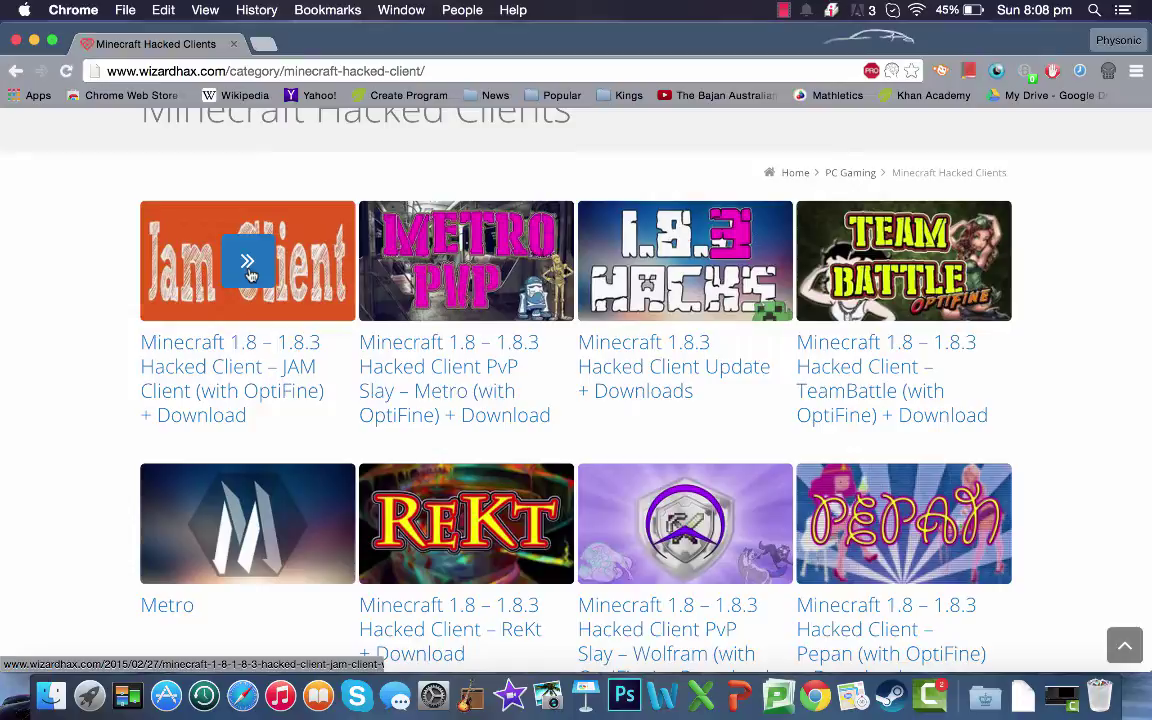
Open the JAM Client article and open its 'Download: HERE!!!' link in a new tab.
left_click(250, 275)
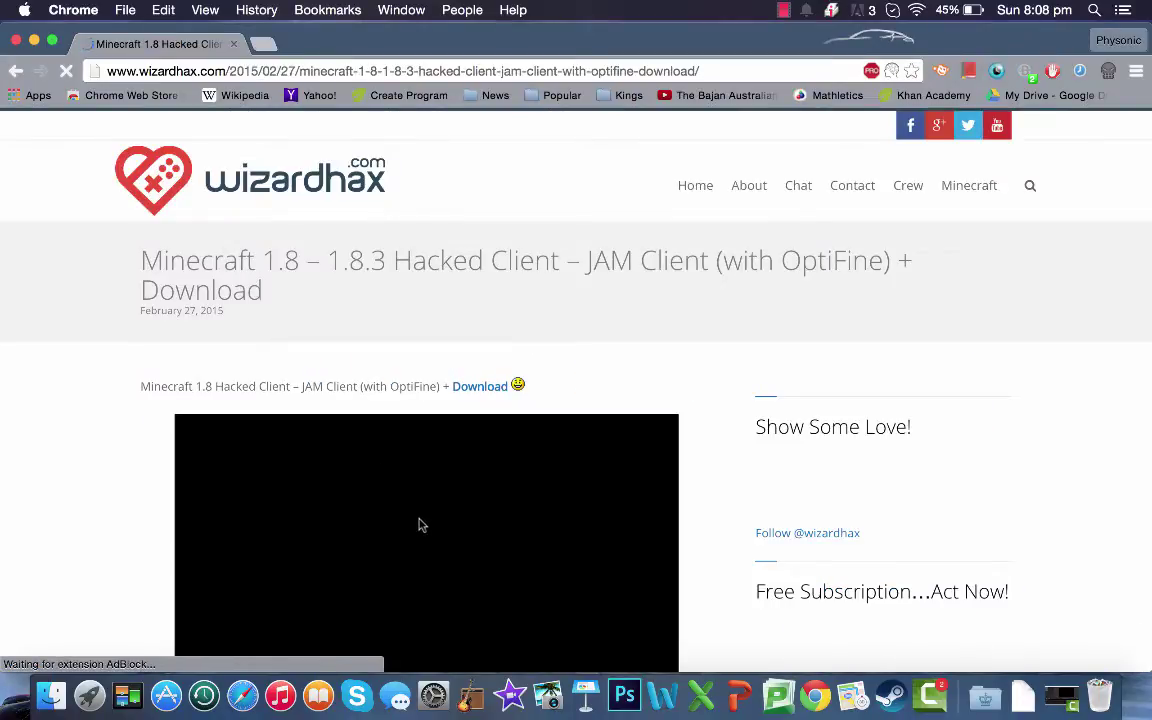
scroll(419, 524, "down", 5)
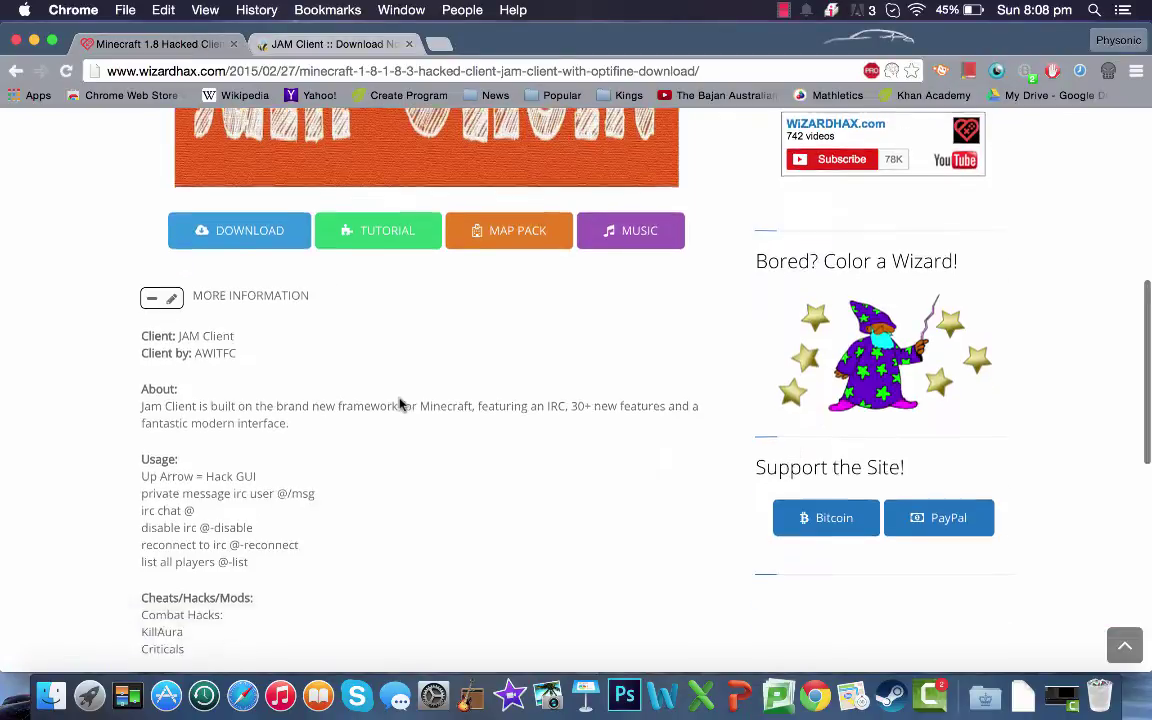
scroll(399, 404, "up", 10)
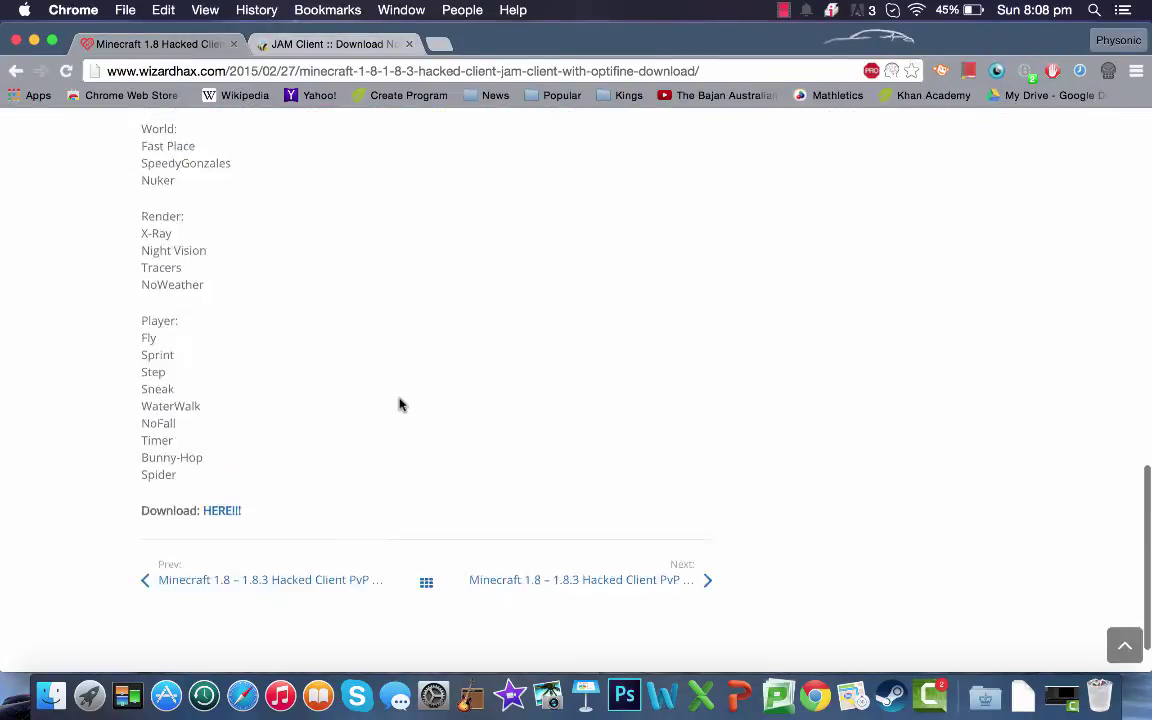
scroll(401, 405, "down", 3)
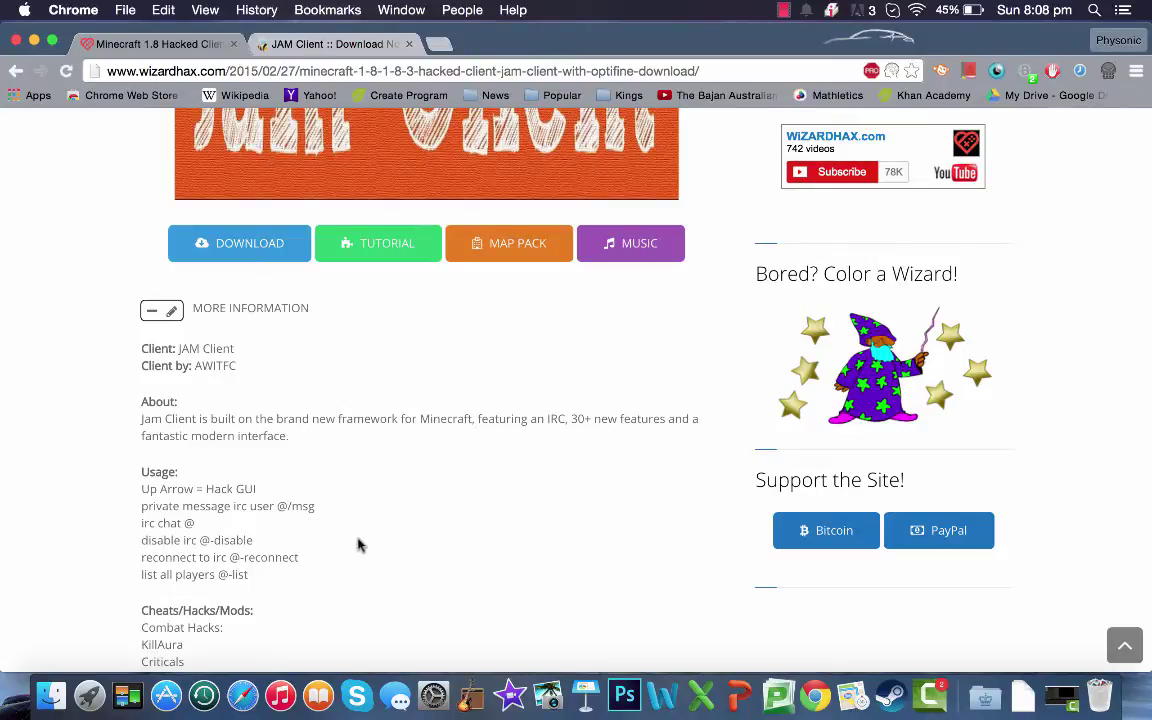
Close the article tab and skip past the adf.ly ads until jamclient.zip downloads.
left_click(233, 44)
mouse_move(389, 48)
left_mouse_down()
mouse_move(548, 49)
mouse_move(317, 42)
mouse_move(329, 21)
mouse_move(339, 38)
left_mouse_up()
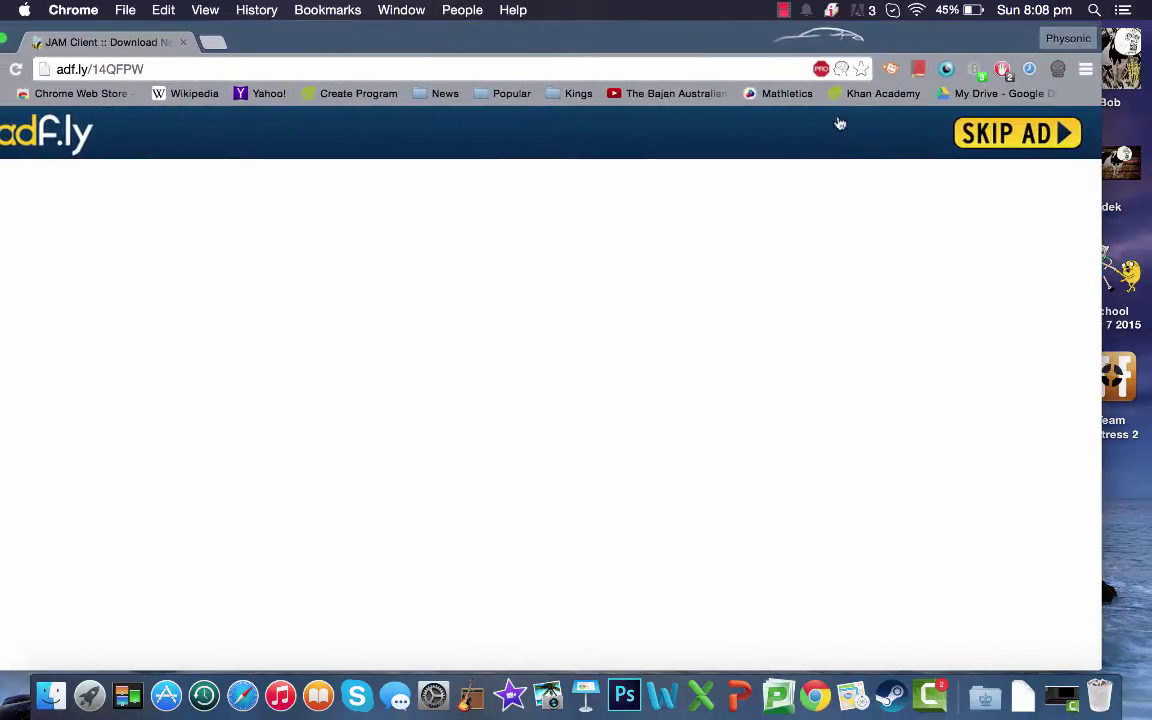
left_click(1000, 134)
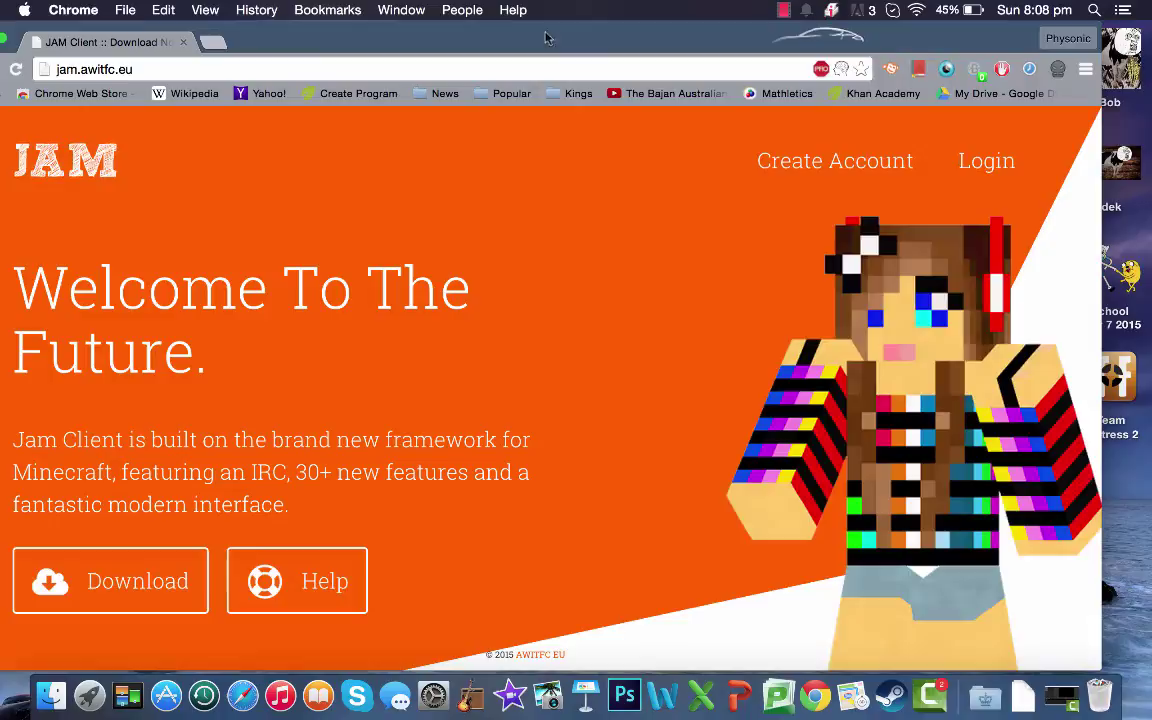
left_click_drag(612, 38, 685, 38)
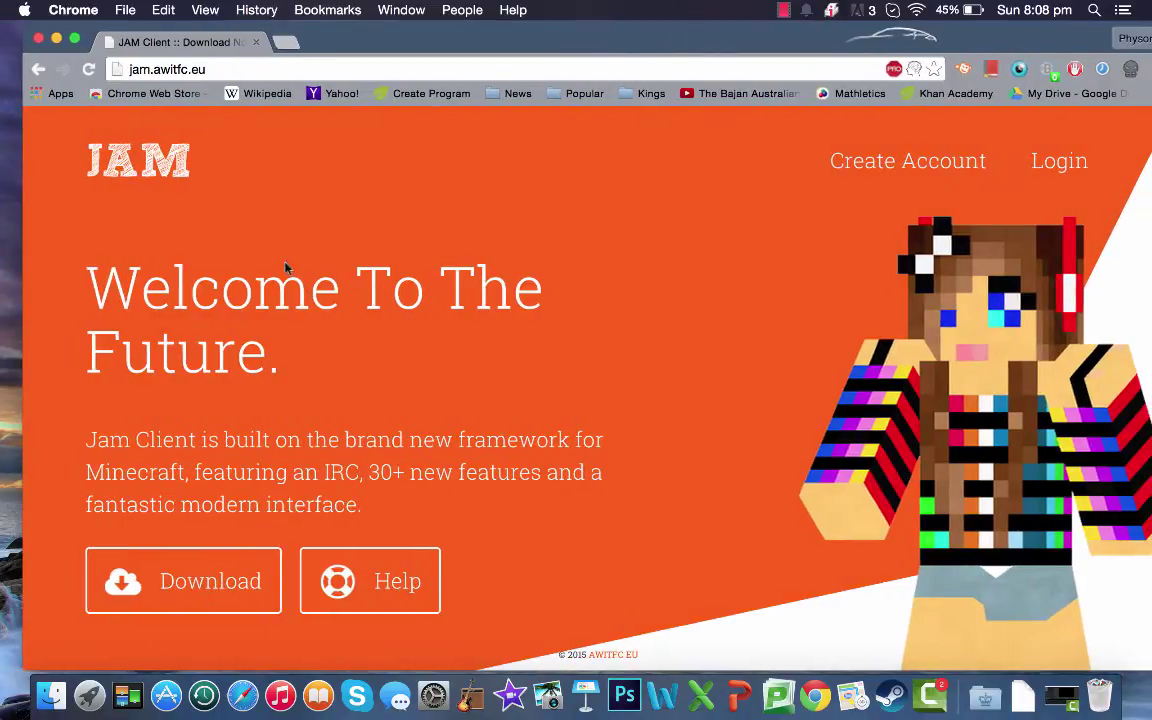
left_click(265, 580)
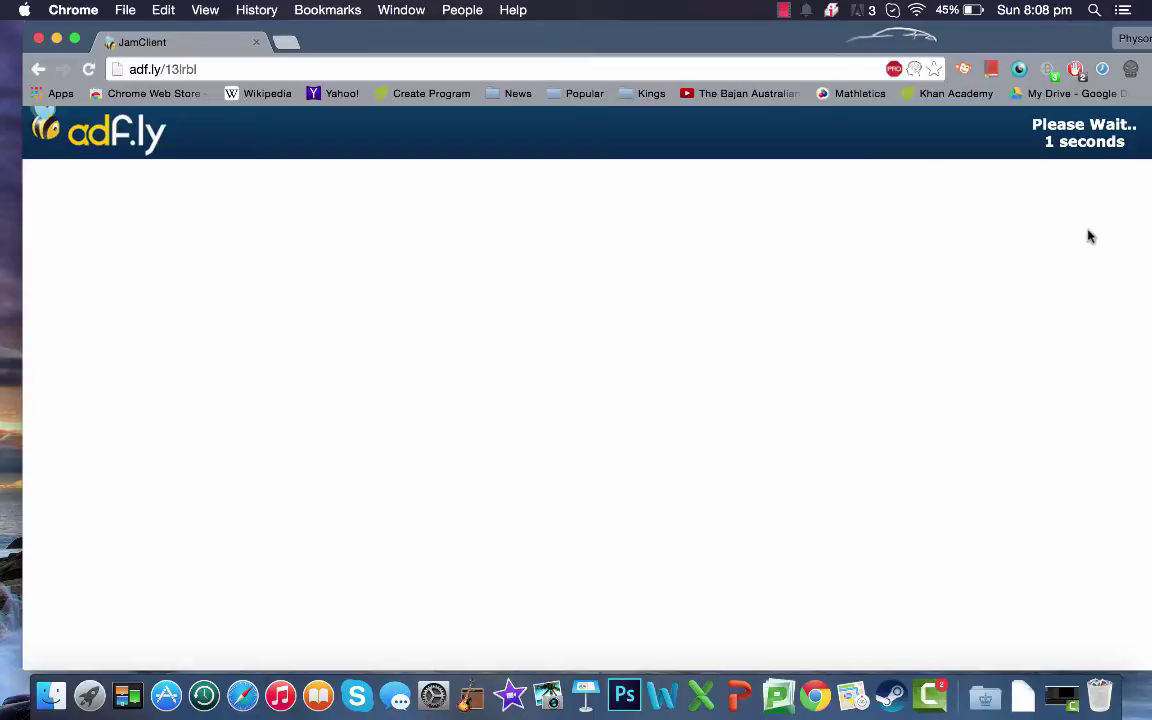
left_click(1099, 140)
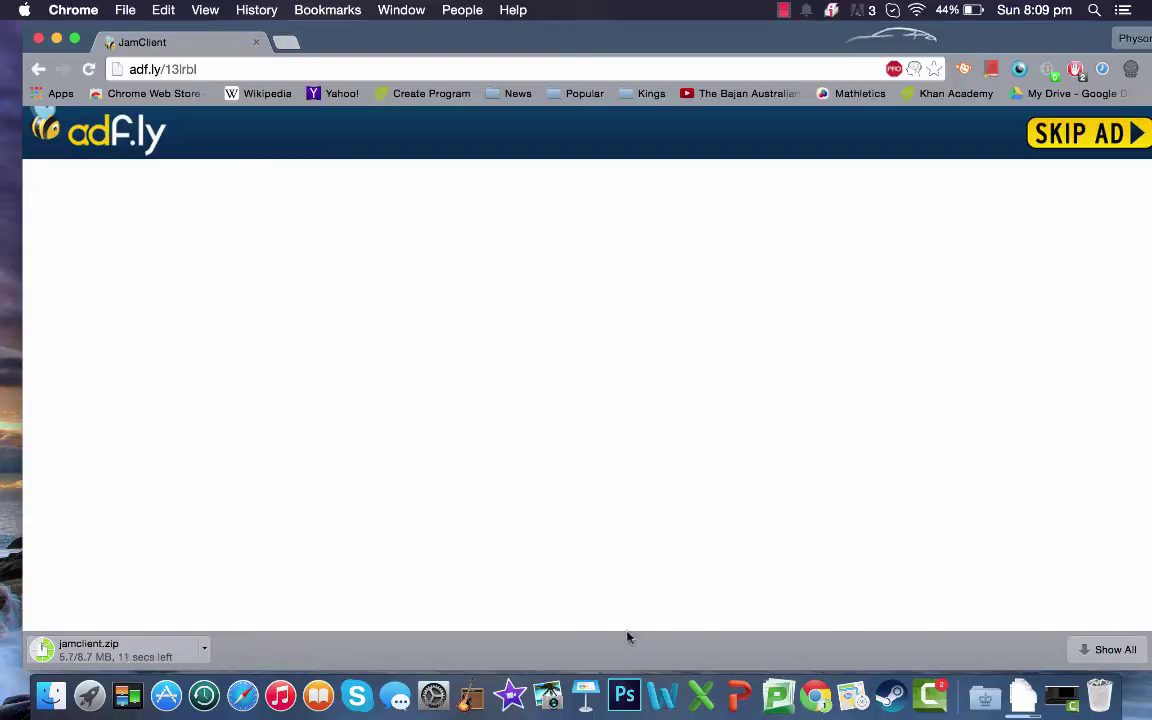
Close Chrome and unzip jamclient.zip from the Dock's Downloads stack into a JamClient folder.
left_click(255, 42)
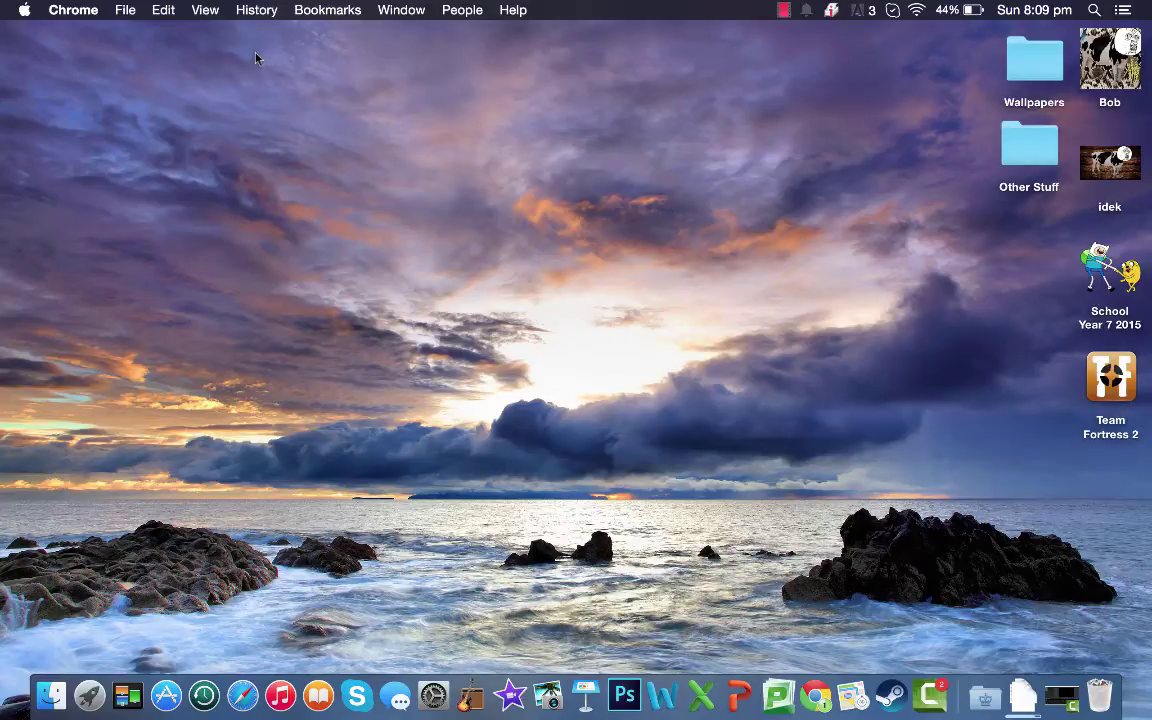
left_click(1020, 695)
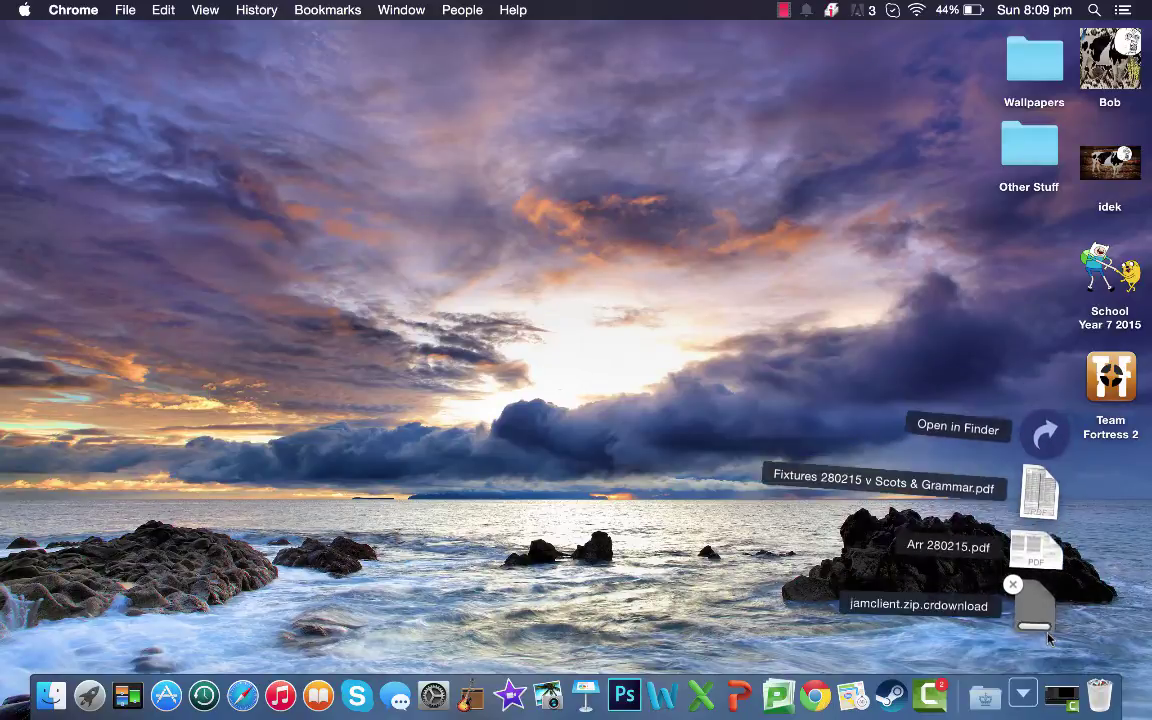
left_click(1035, 712)
left_click(1038, 712)
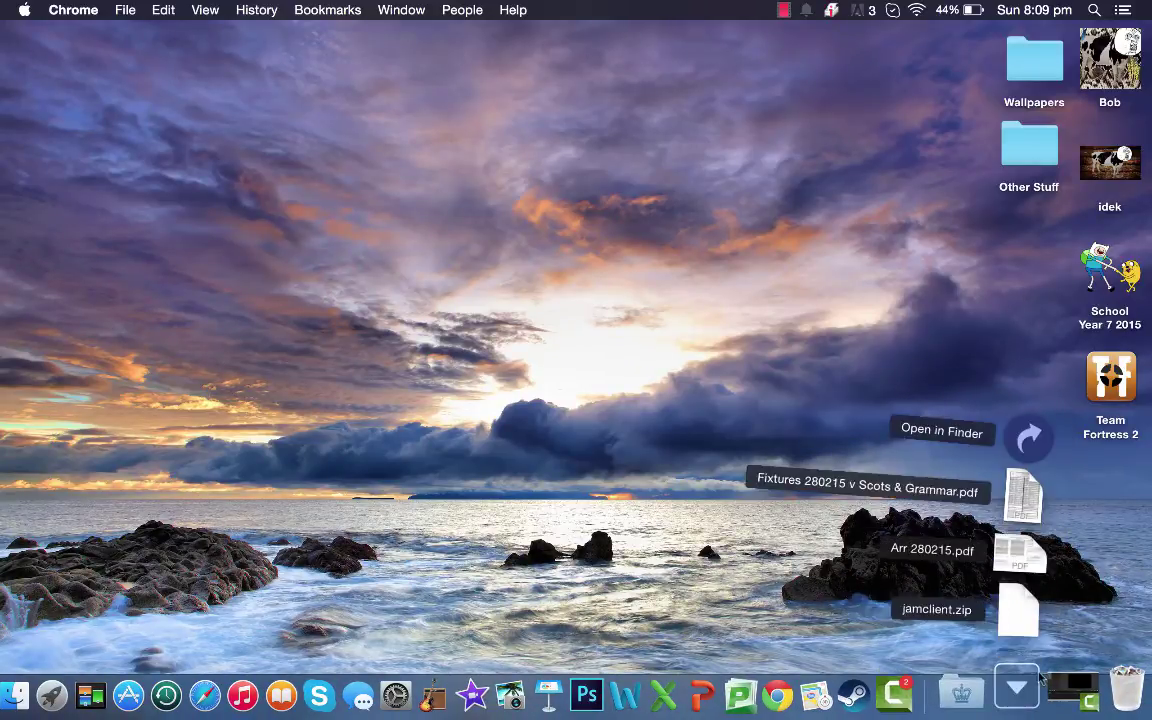
left_click(1025, 607)
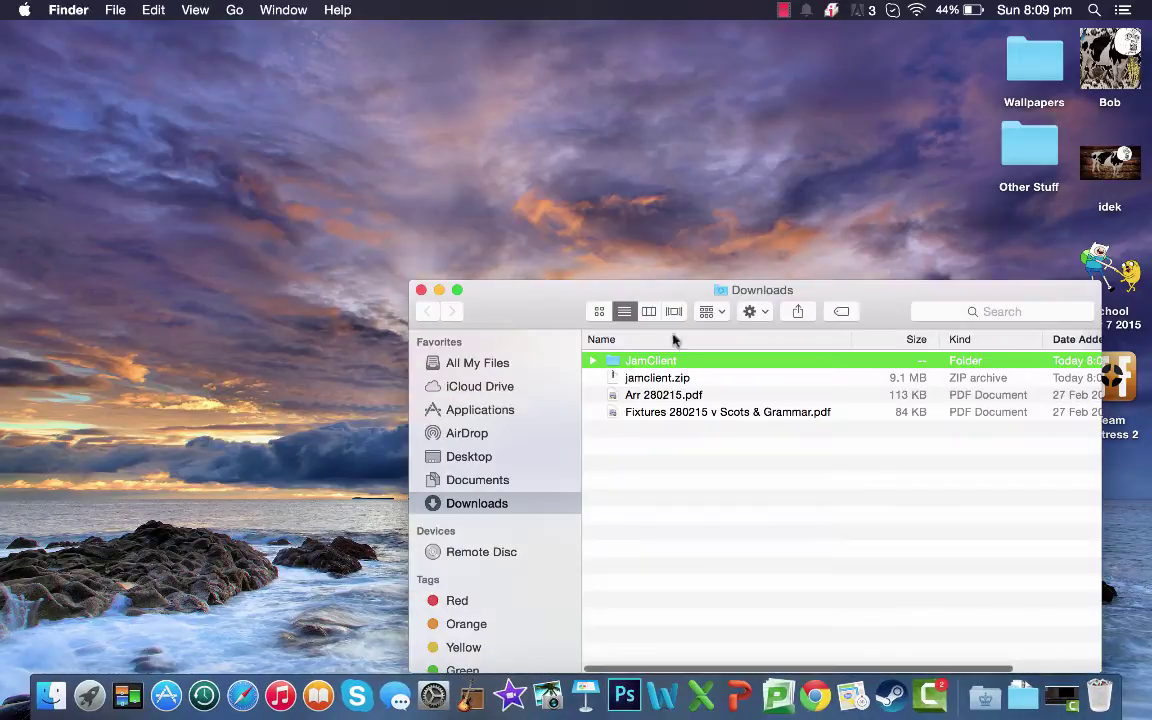
Peek inside the JamClient folder, then try a Spotlight search for %appdata%.
left_click(592, 360)
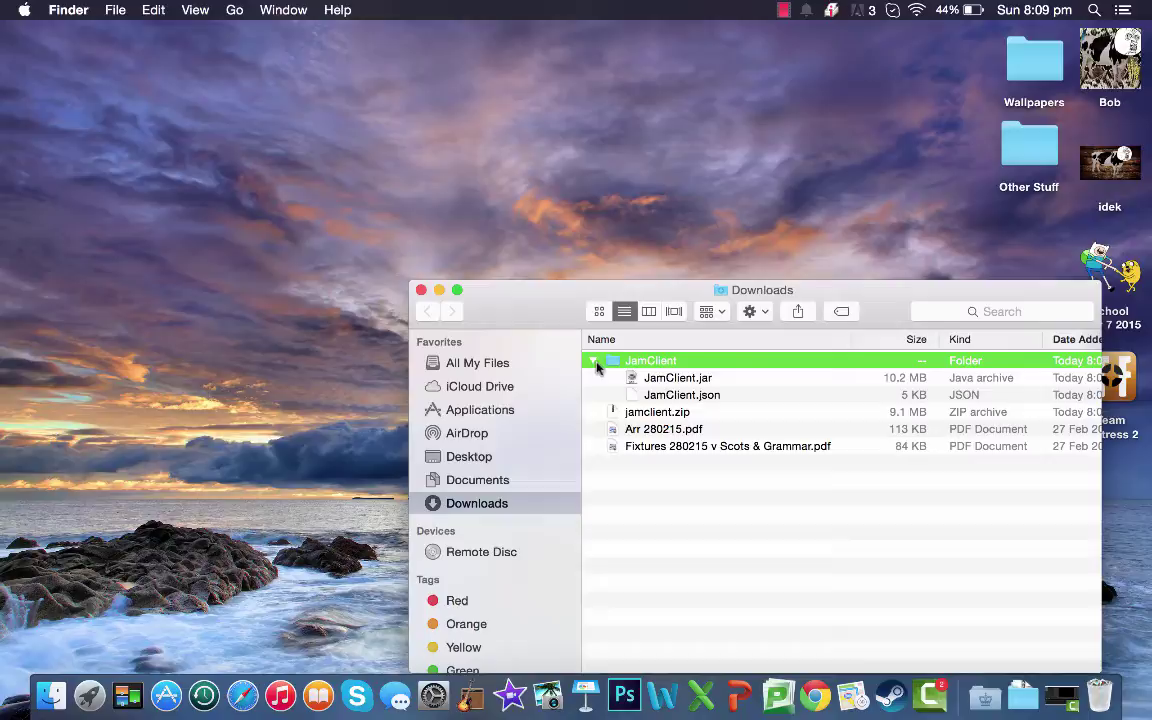
left_click(593, 361)
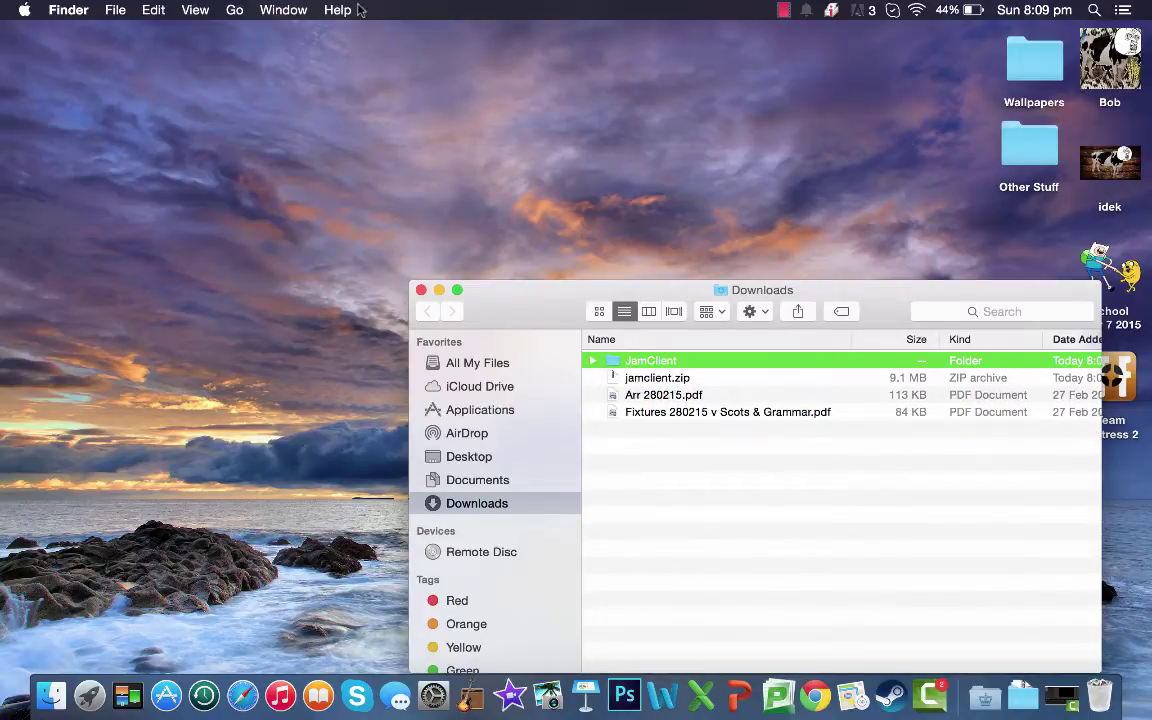
left_click(200, 500)
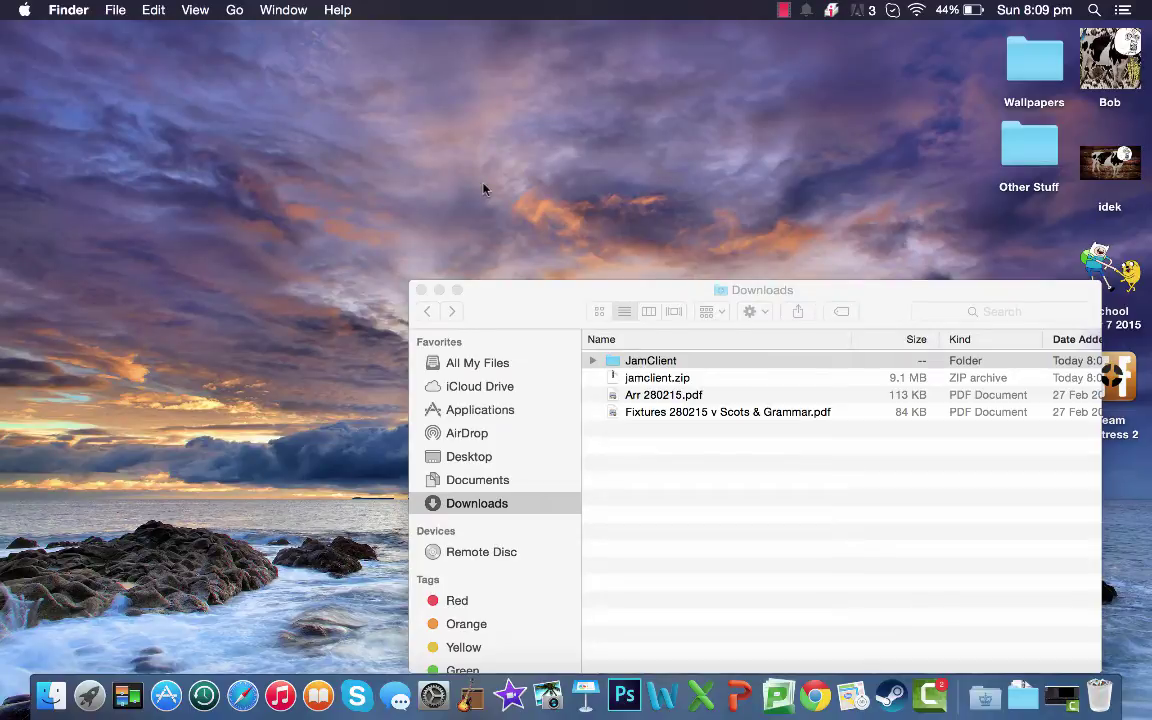
key("cmd+space")
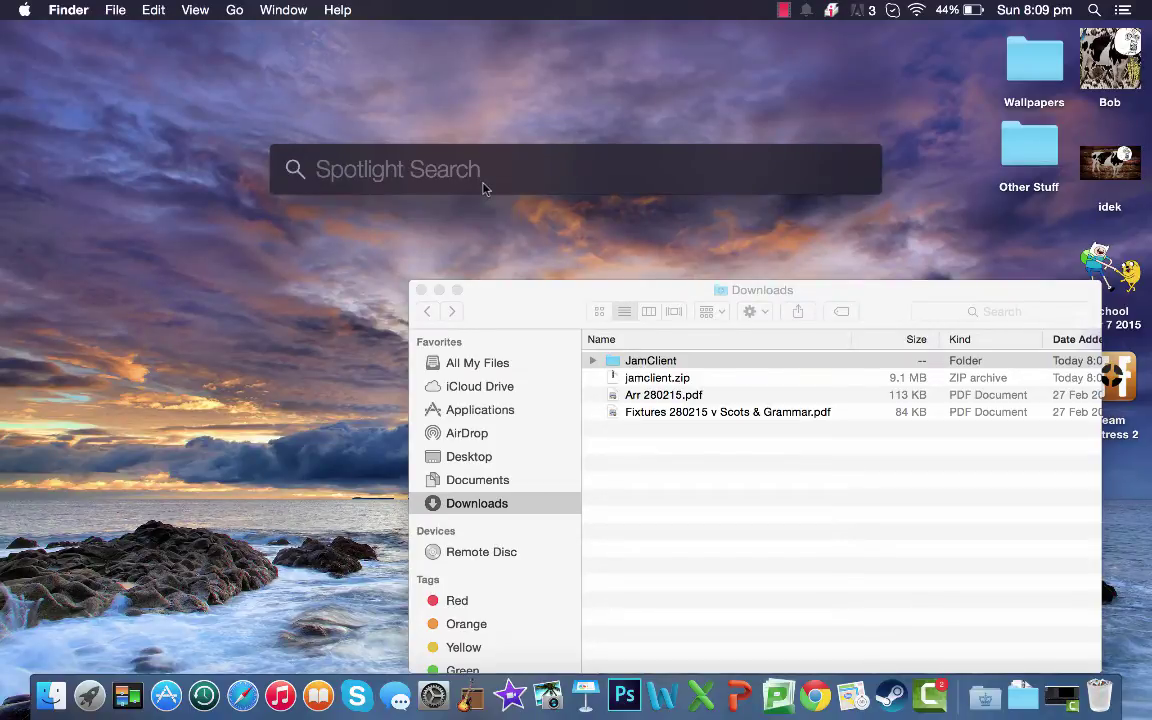
type("%app")
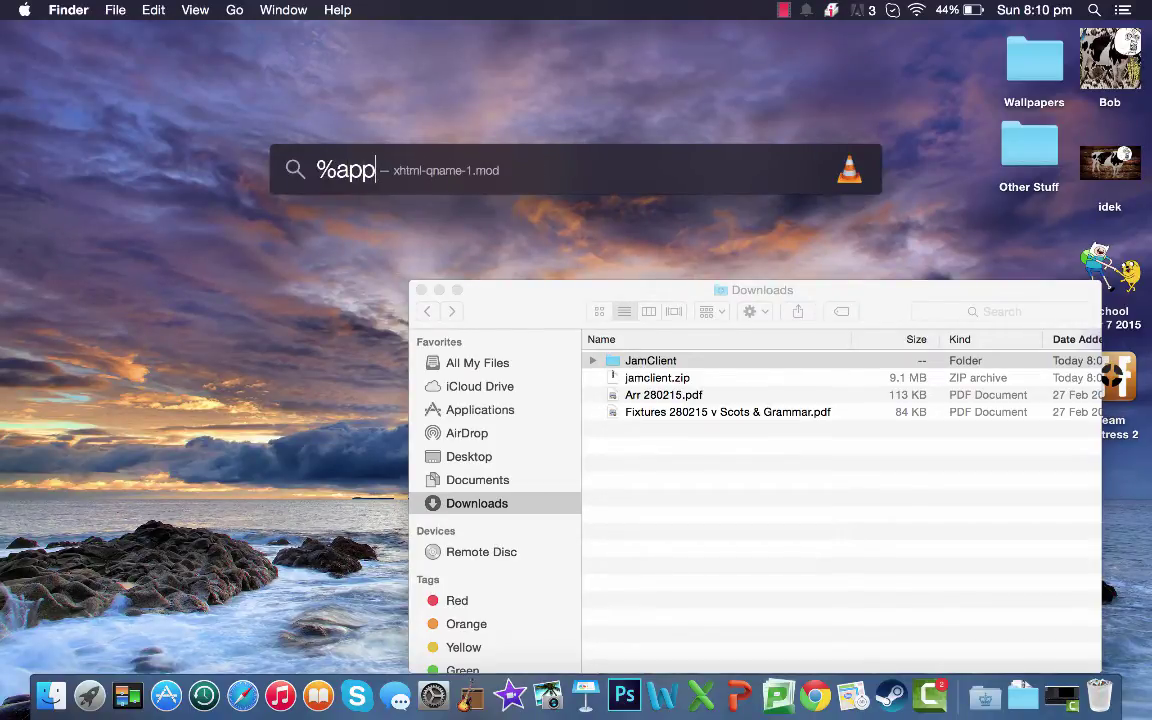
type("data%")
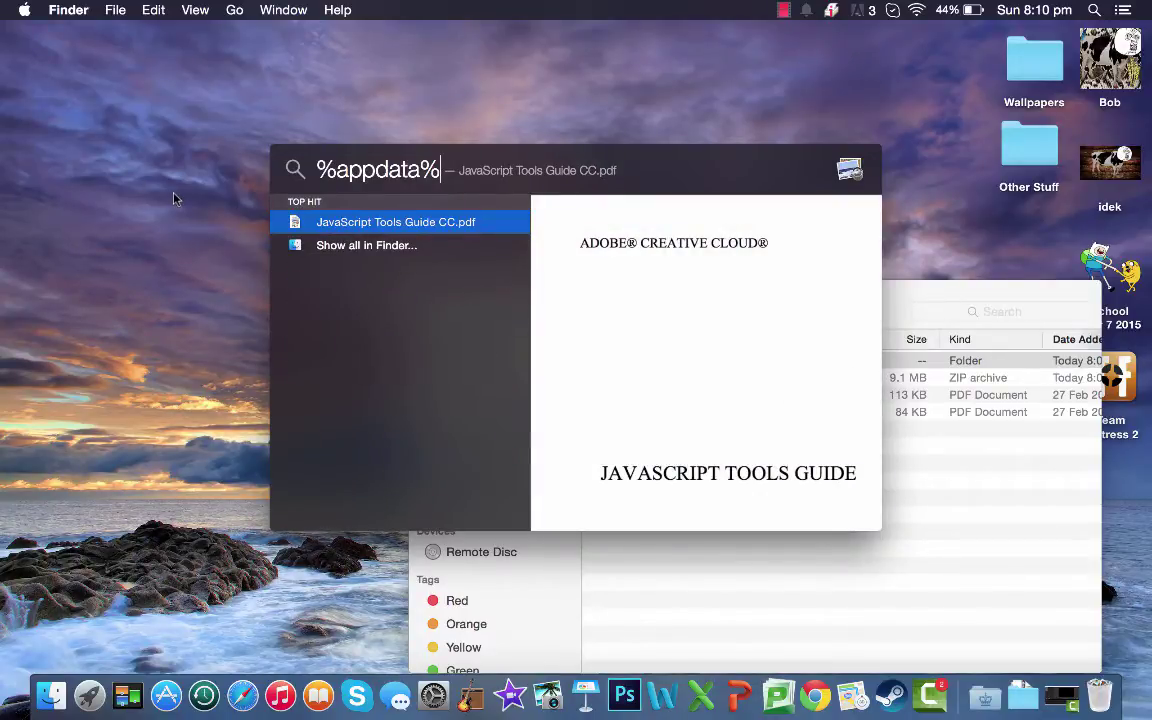
key("Escape")
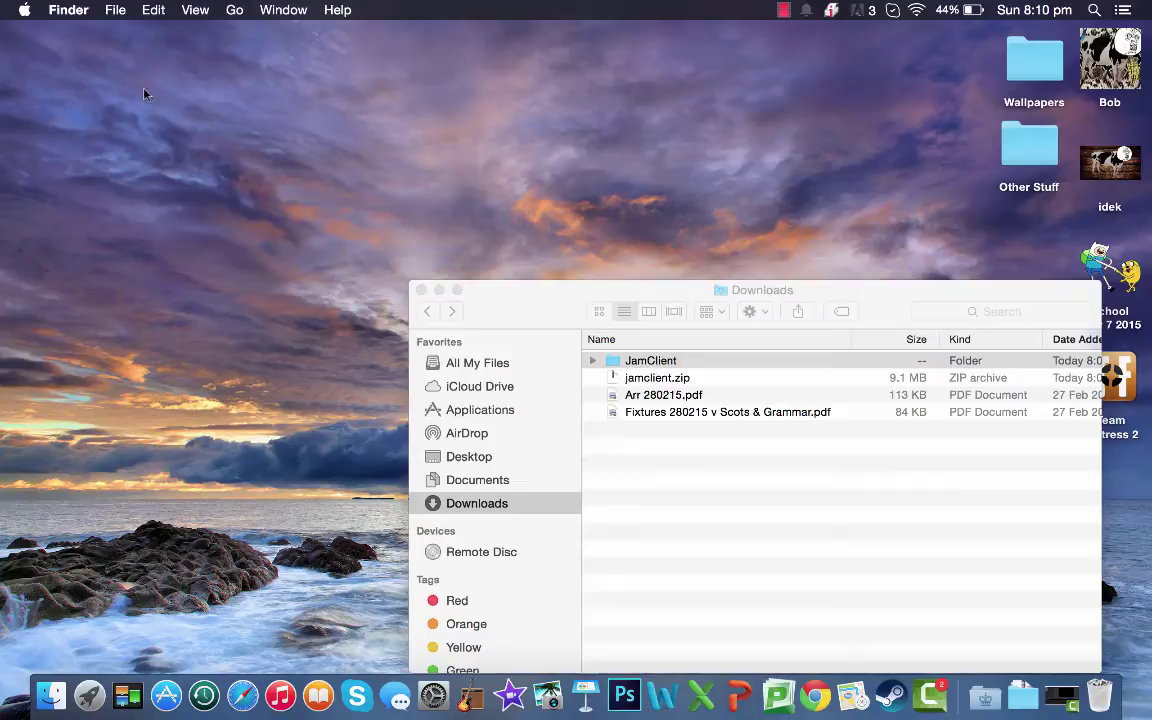
Open the hidden user Library folder from Finder's Go menu with Option held.
left_click(115, 8)
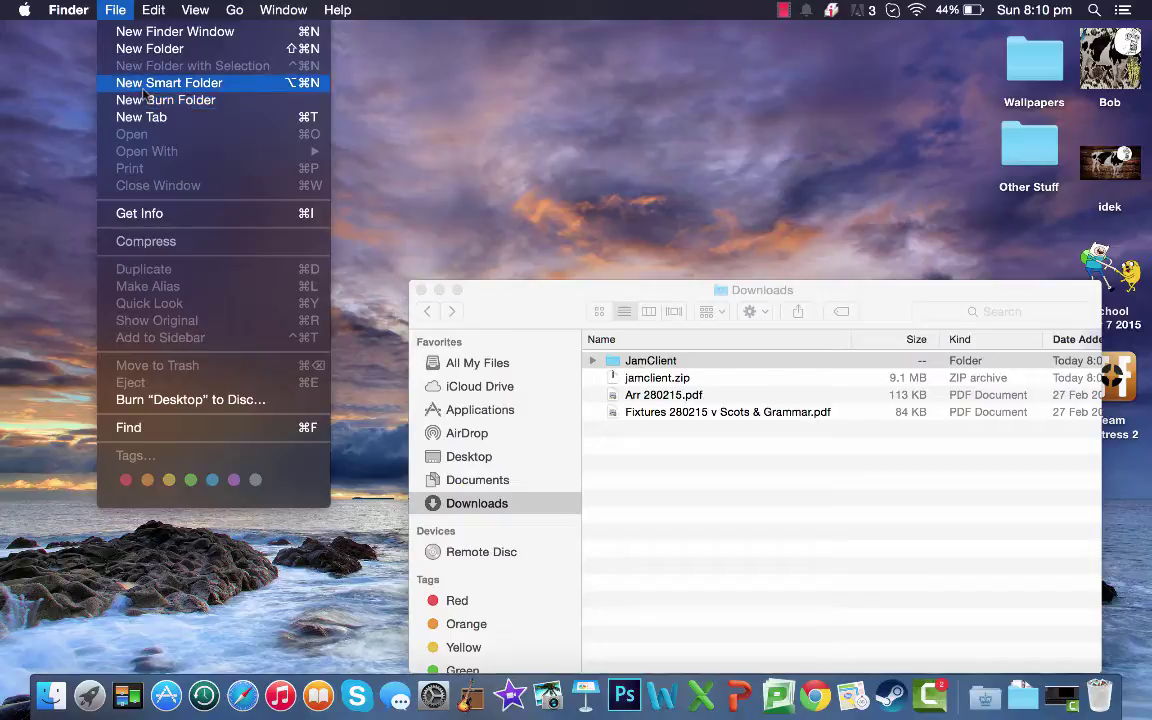
left_click(82, 116)
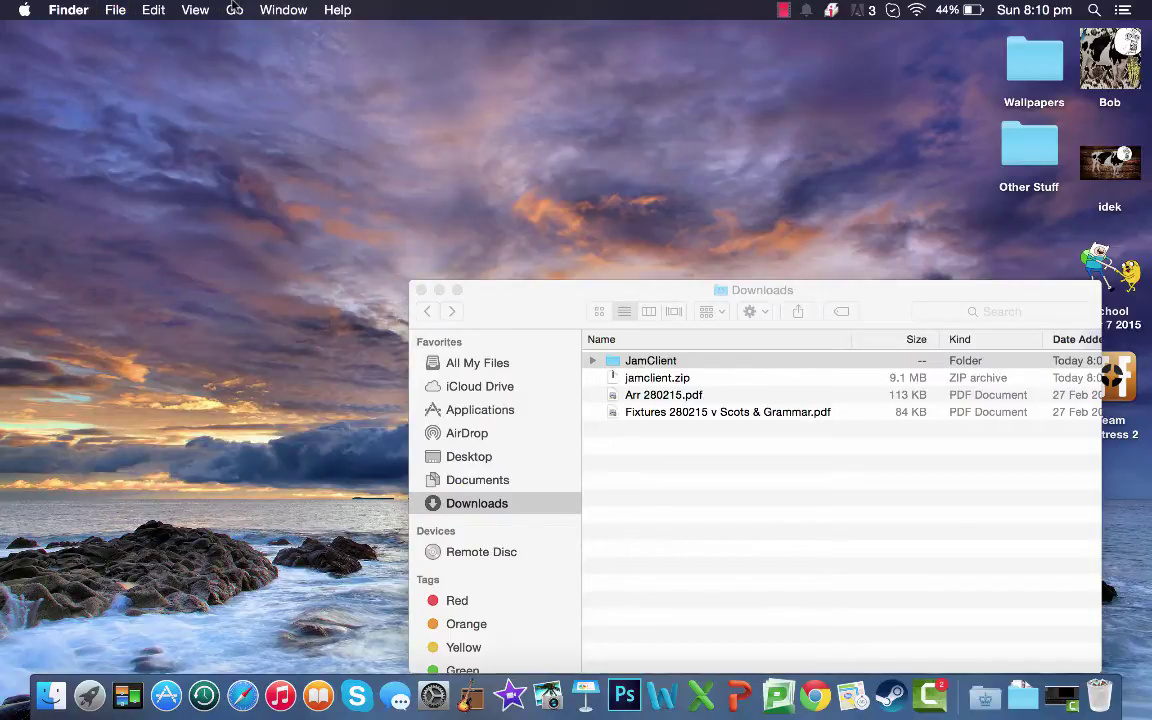
left_click(234, 9)
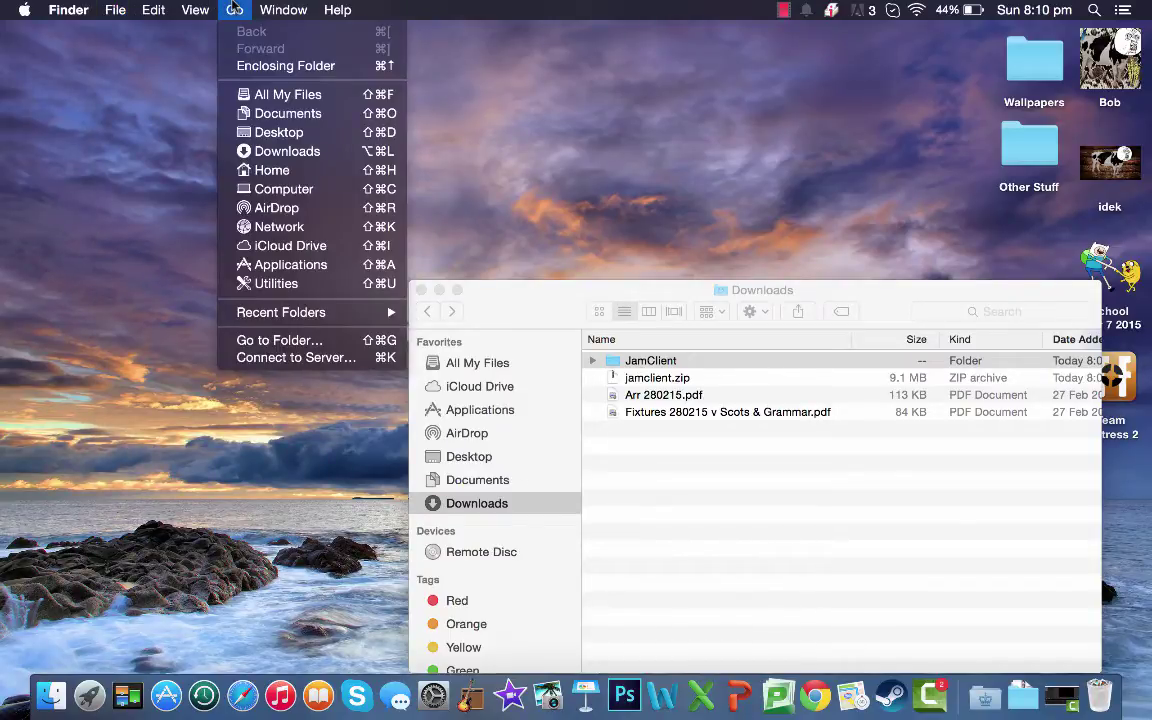
key("alt")
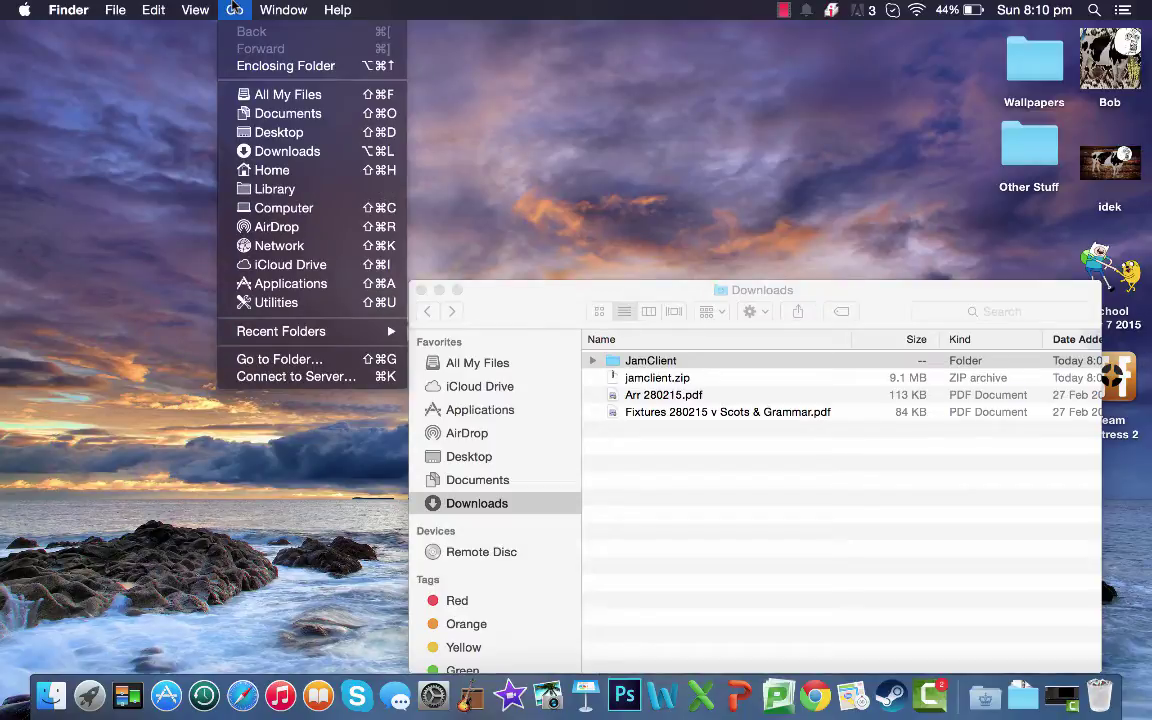
left_click(263, 190)
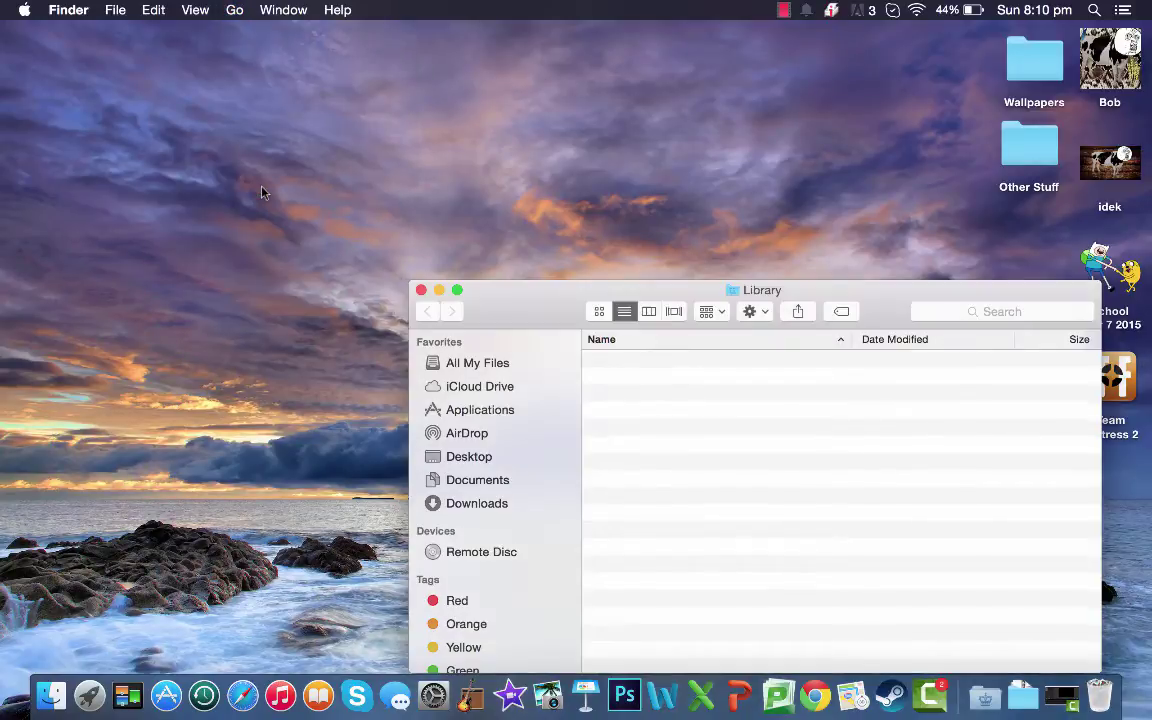
Expand Application Support in the Library window and look through its subfolders.
mouse_move(491, 296)
left_mouse_down()
mouse_move(435, 252)
mouse_move(367, 167)
left_mouse_up()
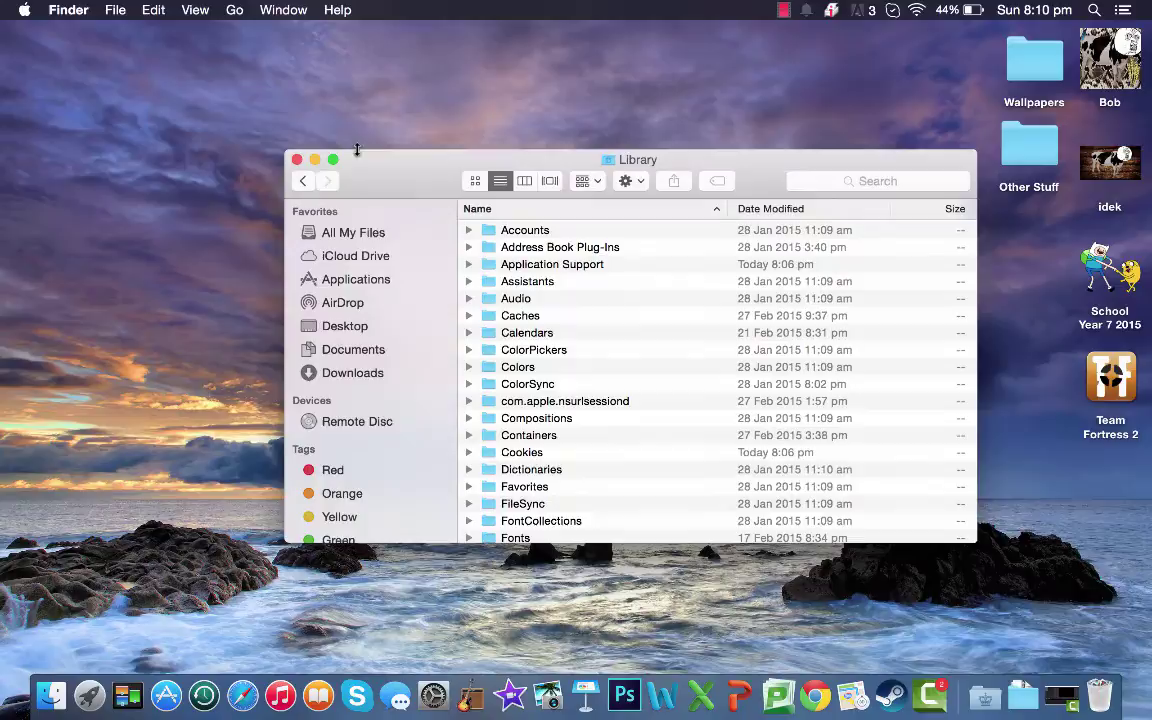
left_click(476, 266)
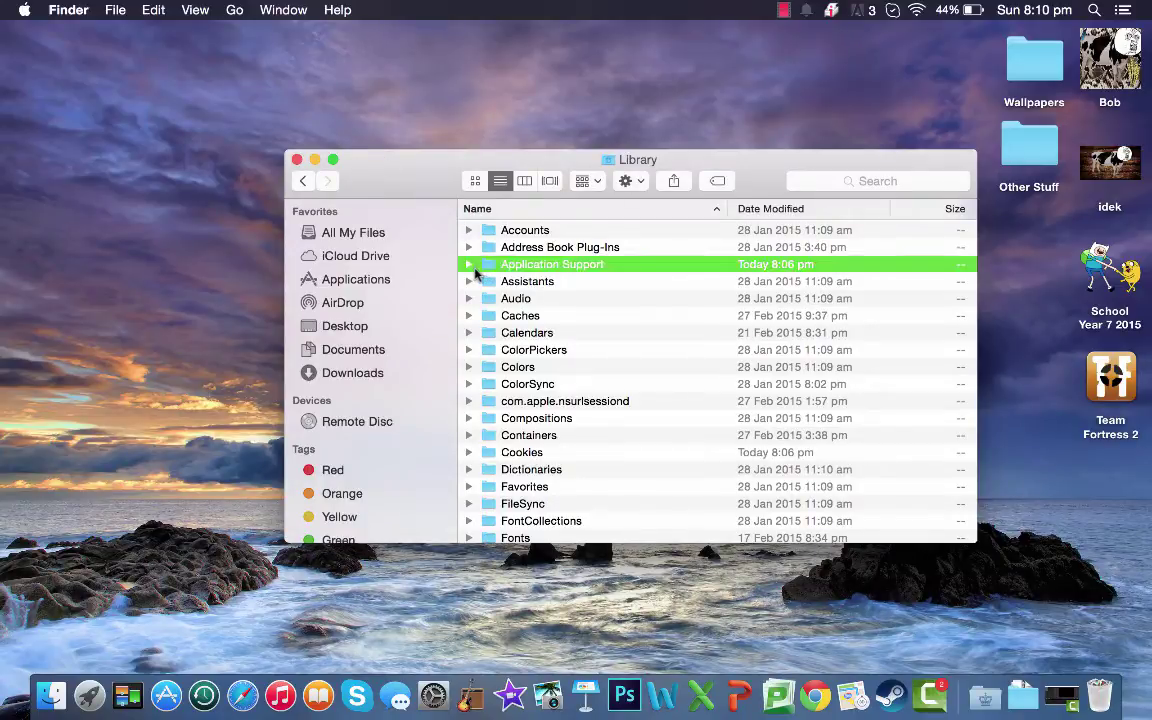
left_click(469, 265)
scroll(548, 342, "down", 3)
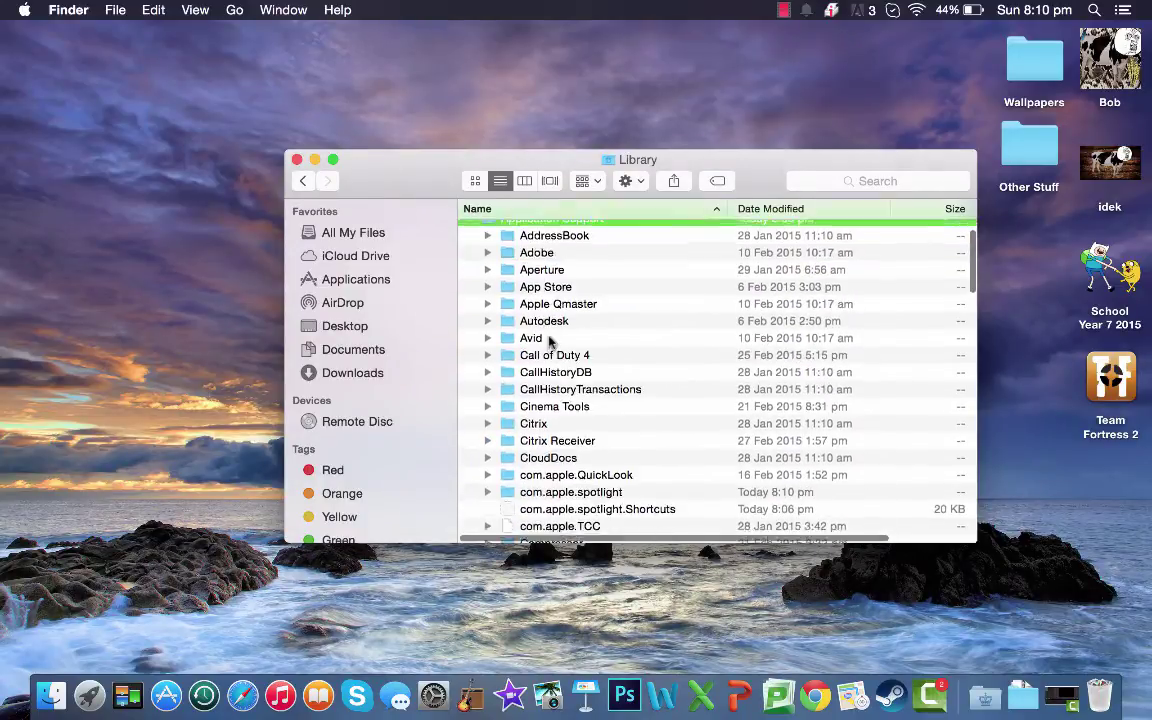
scroll(542, 347, "down", 10)
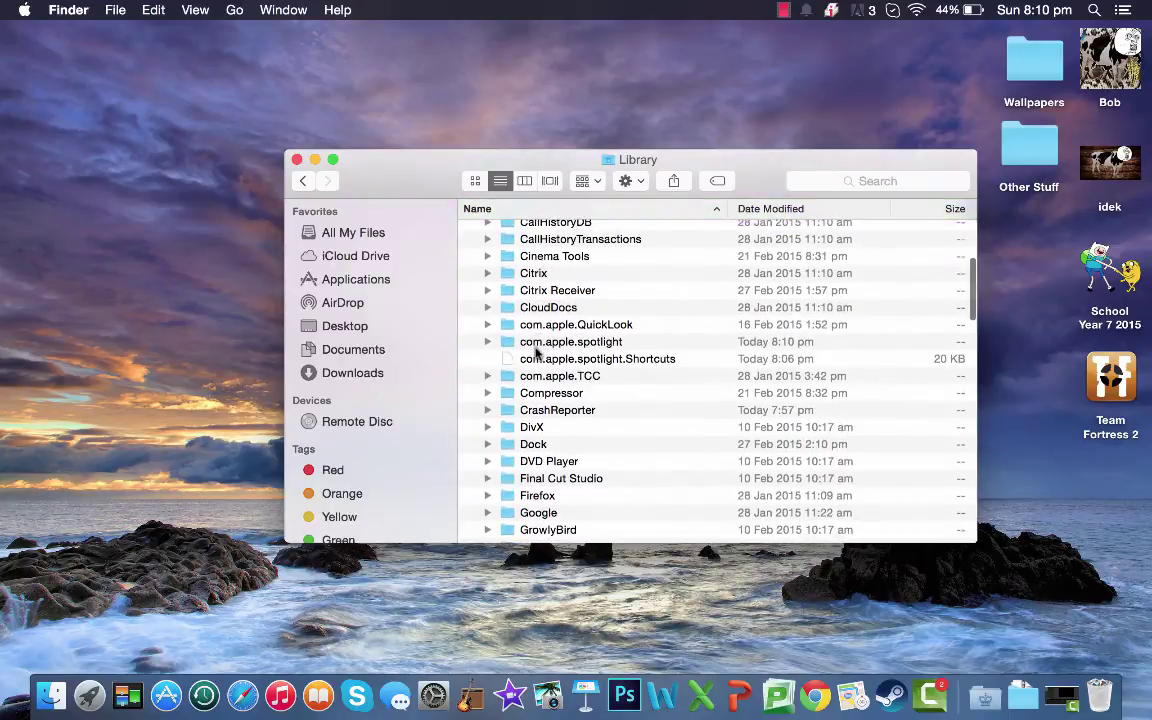
scroll(536, 350, "down", 5)
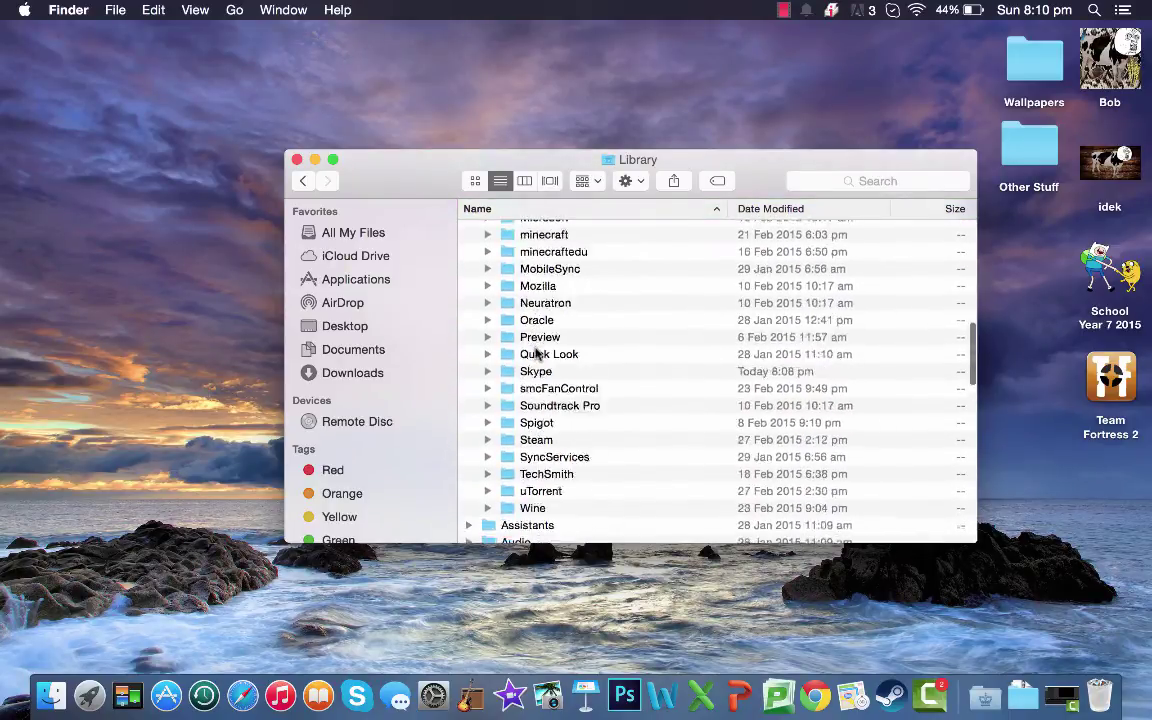
scroll(536, 350, "up", 15)
scroll(536, 350, "up", 3)
scroll(536, 350, "down", 10)
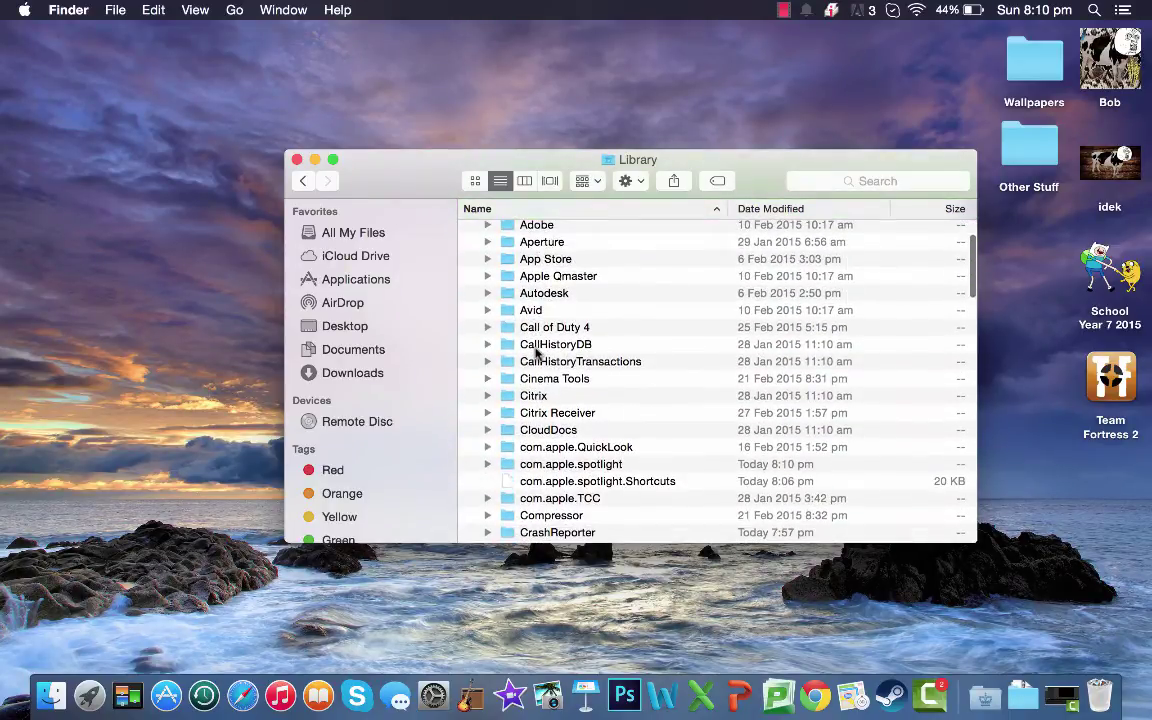
scroll(537, 352, "down", 10)
scroll(537, 352, "up", 1)
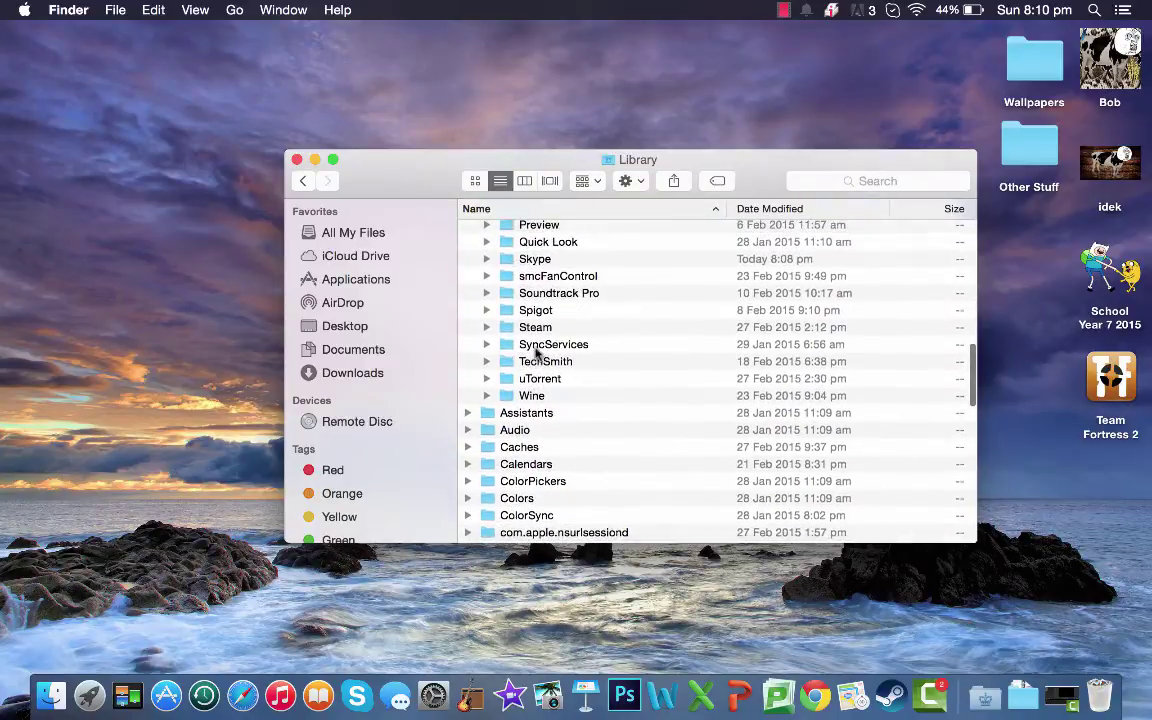
scroll(536, 350, "up", 5)
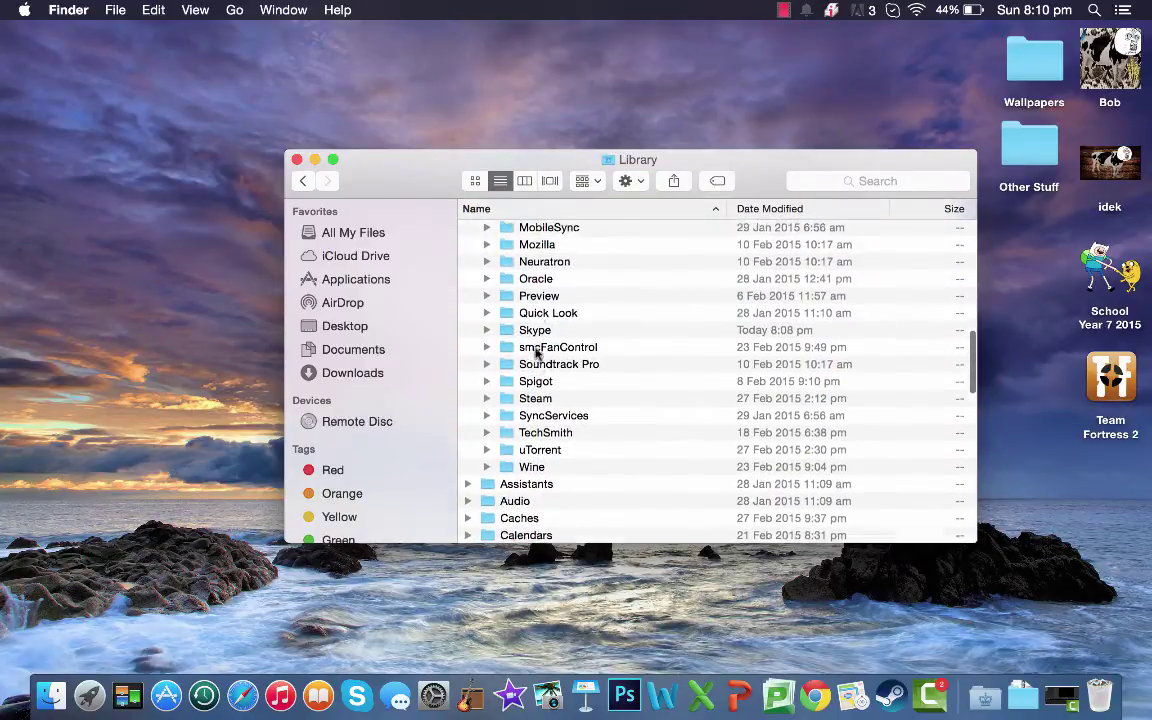
scroll(540, 345, "up", 1)
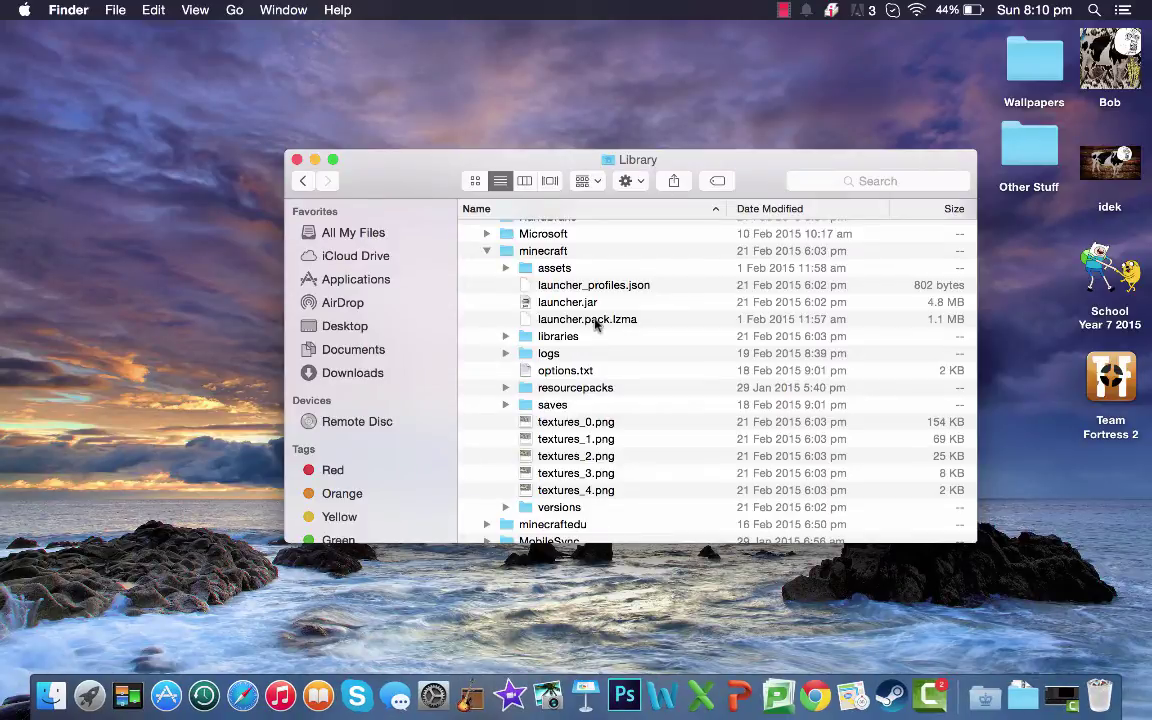
scroll(587, 475, "down", 4)
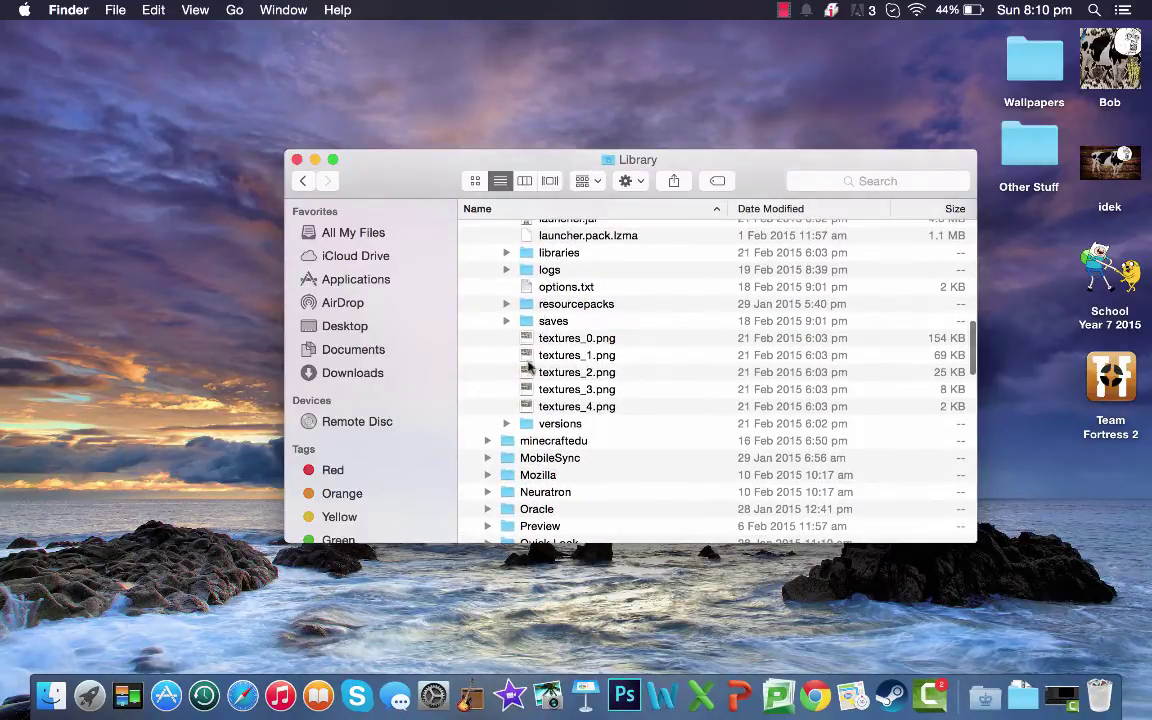
Switch Finder to column view and open Application Support › minecraft › versions.
left_click(526, 181)
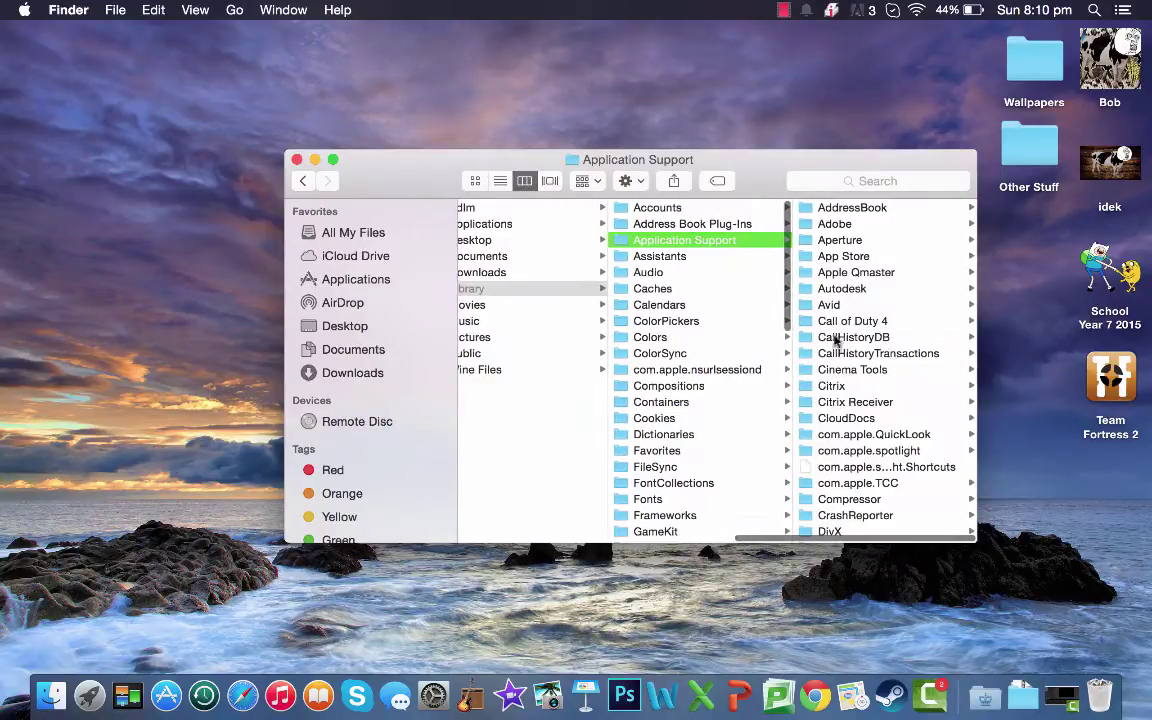
scroll(856, 356, "down", 5)
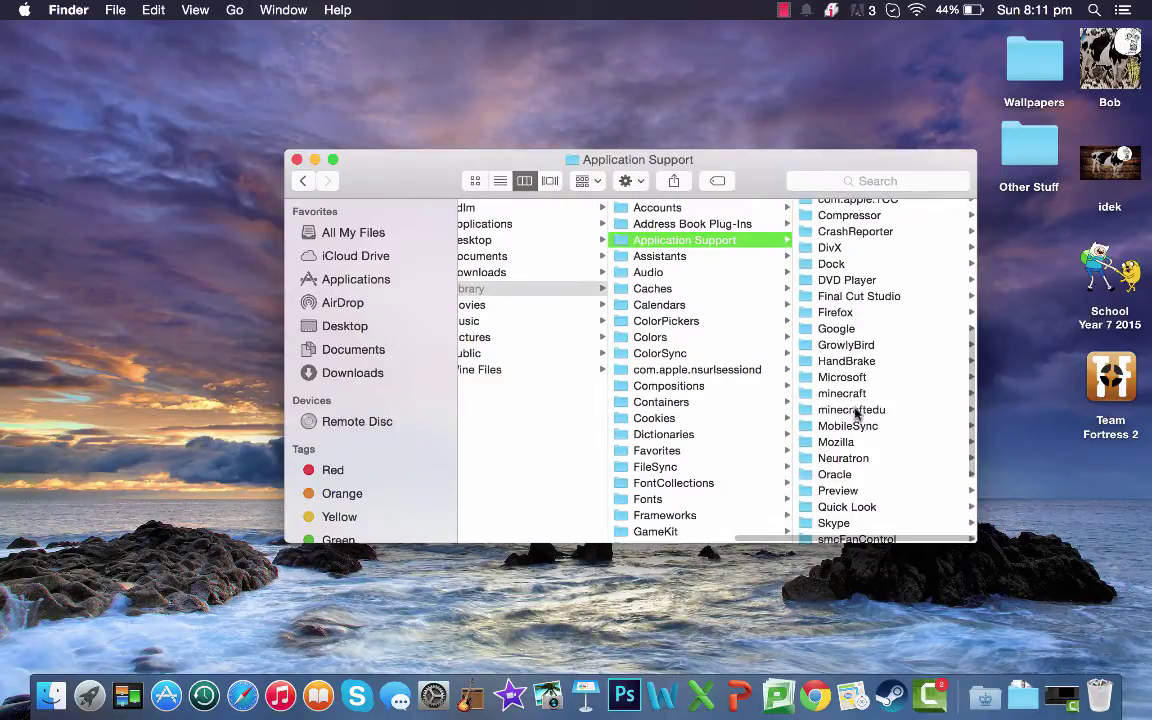
left_click(868, 395)
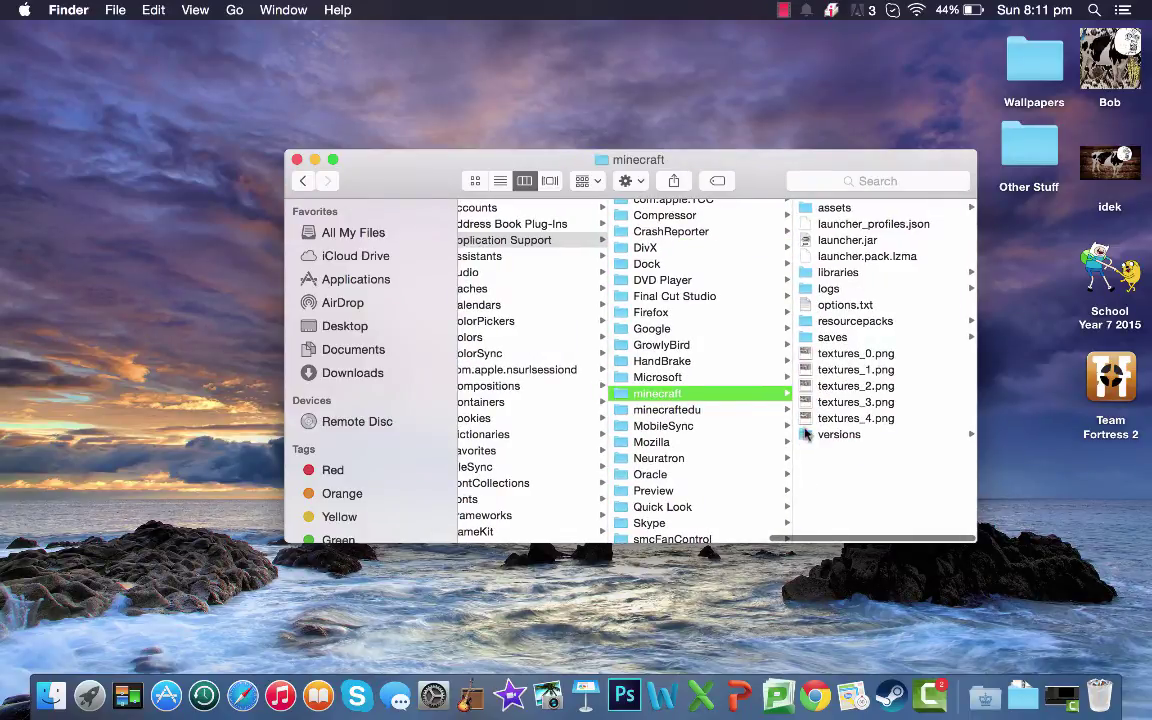
left_click(806, 434)
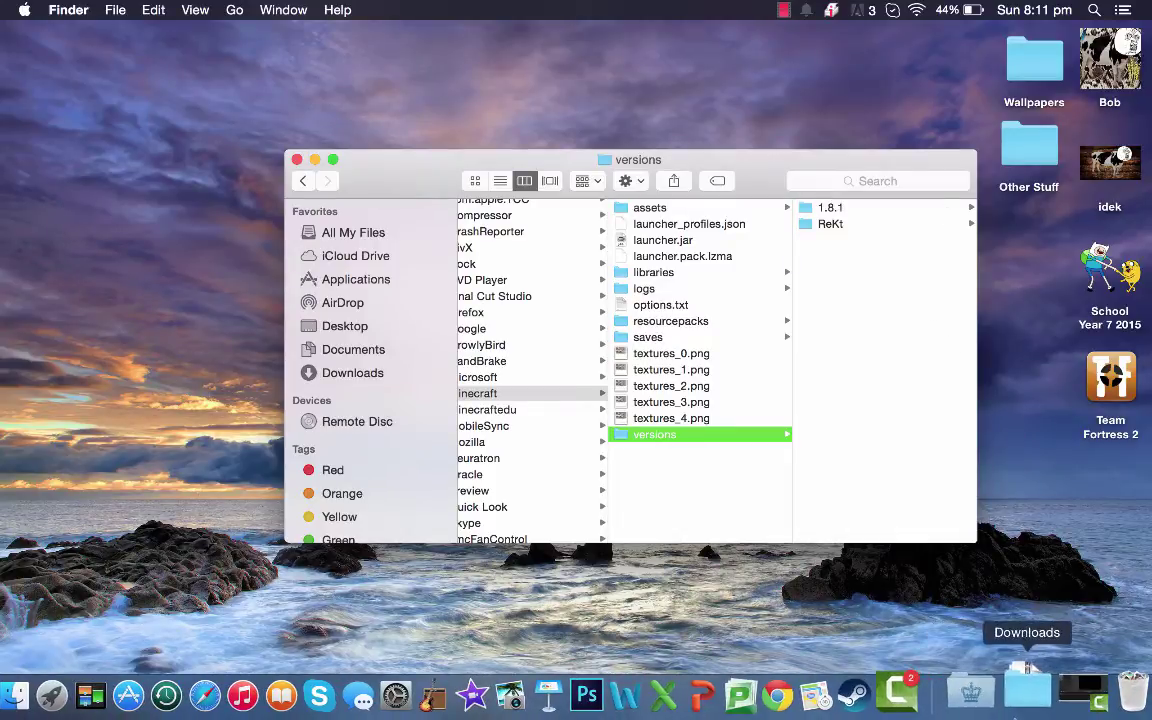
left_click(1068, 675)
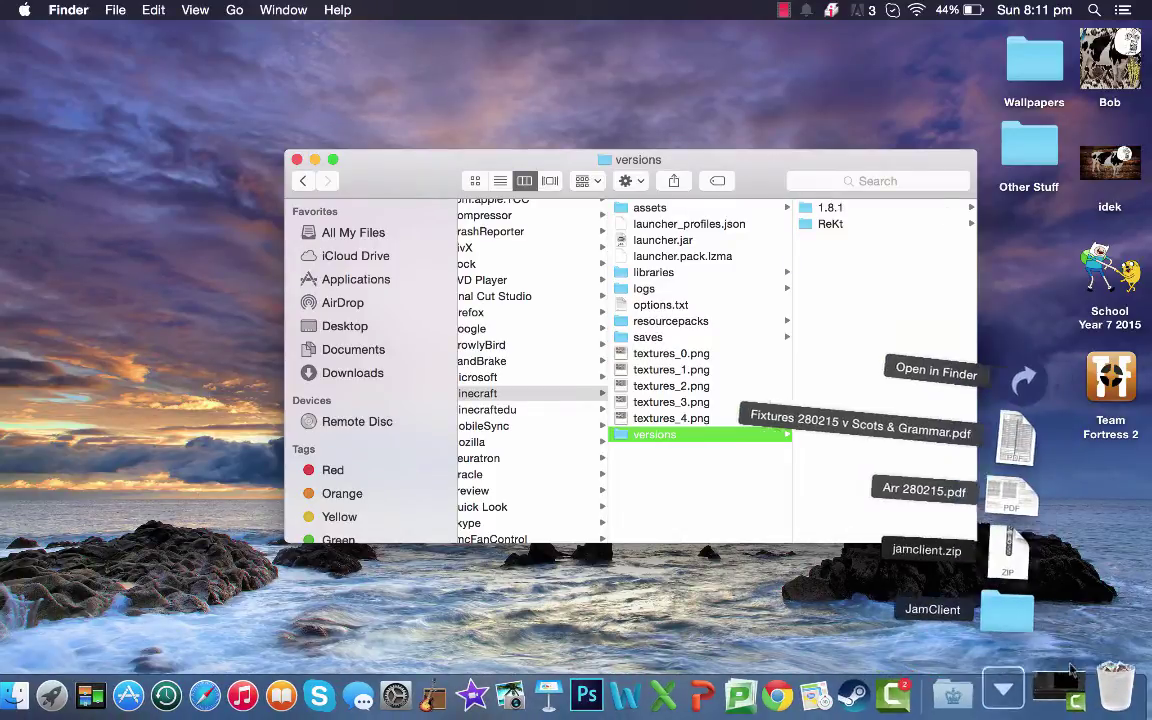
Drag the JamClient folder (JamClient.jar, JamClient.json) from Downloads into minecraft › versions.
left_click(1033, 623)
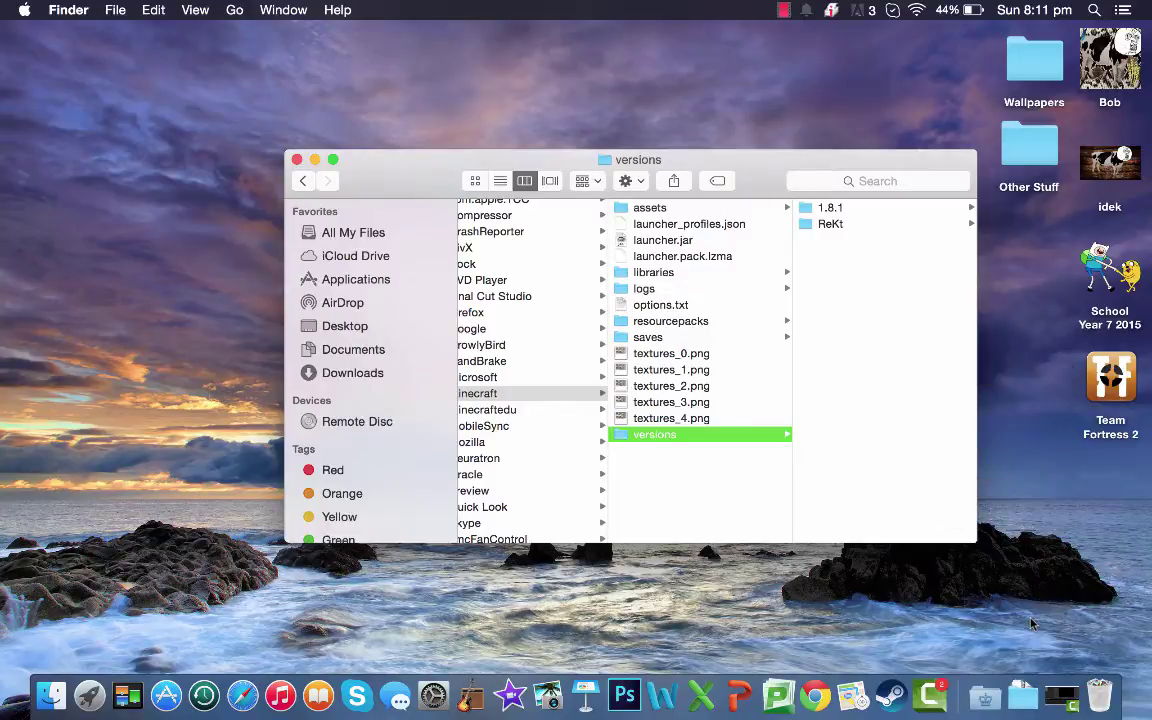
mouse_move(689, 172)
left_mouse_down()
mouse_move(722, 188)
mouse_move(864, 340)
left_mouse_up()
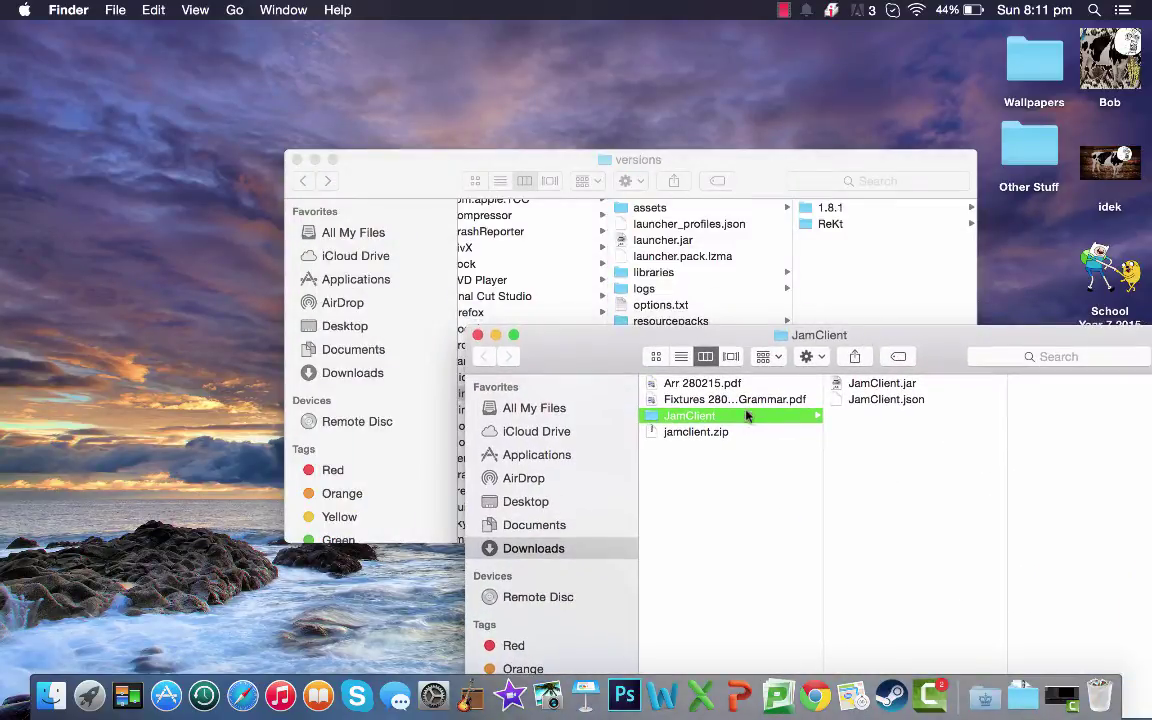
mouse_move(757, 424)
left_mouse_down()
mouse_move(926, 226)
mouse_move(916, 263)
left_mouse_up()
left_click(478, 335)
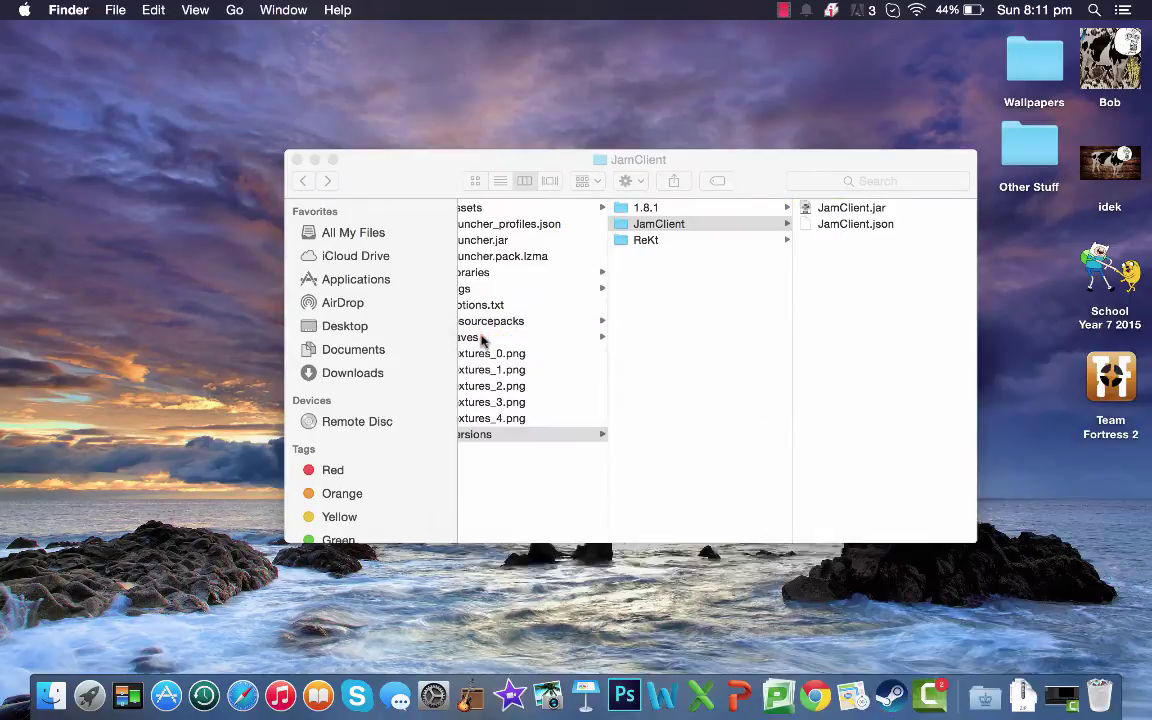
left_click(689, 283)
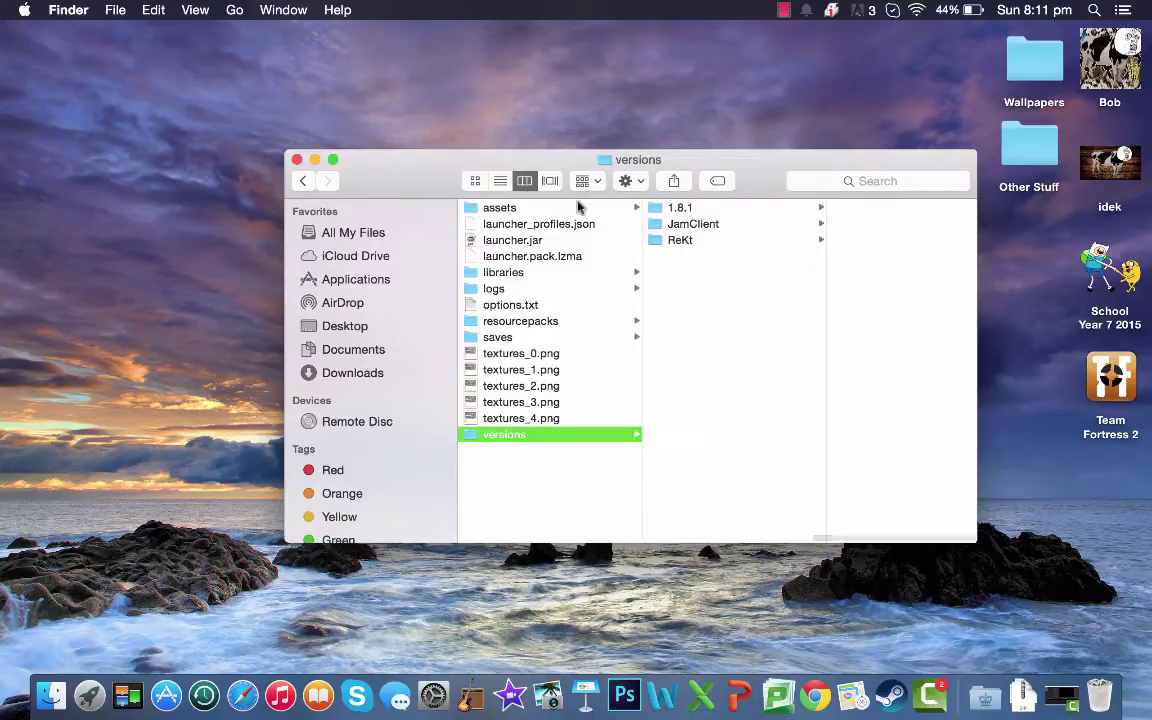
Close Finder and launch Minecraft Launcher through a Spotlight search for 'mine'.
left_click(295, 159)
key("super+space")
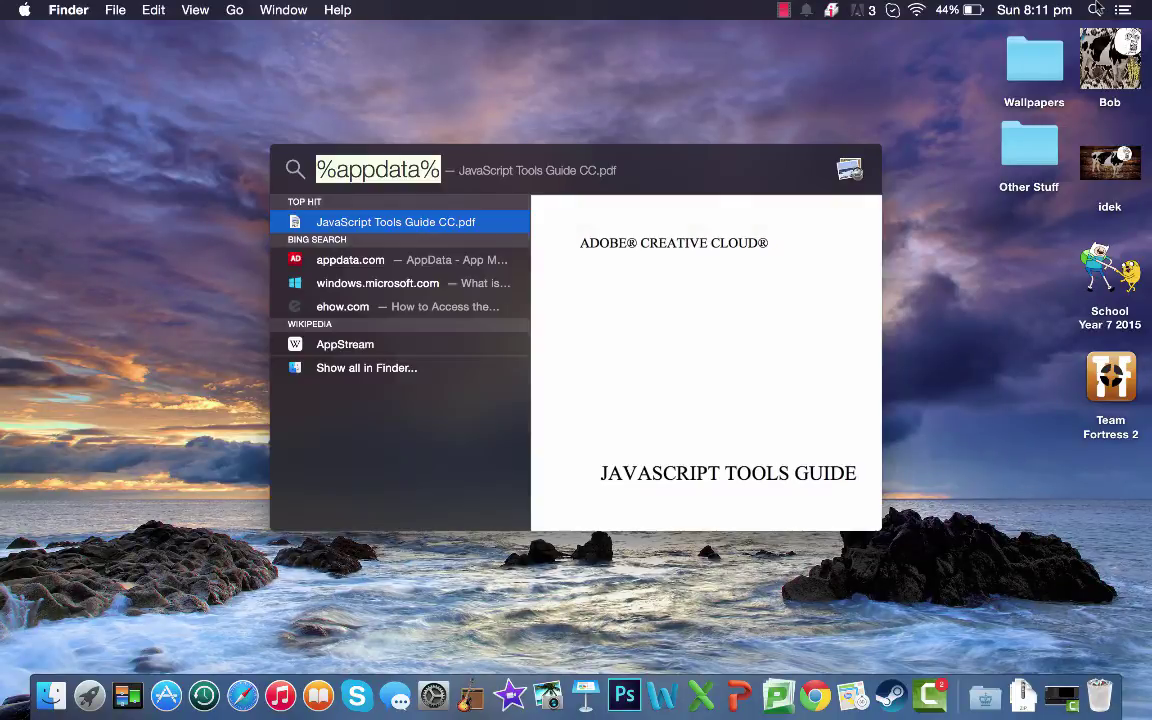
type("minecraft")
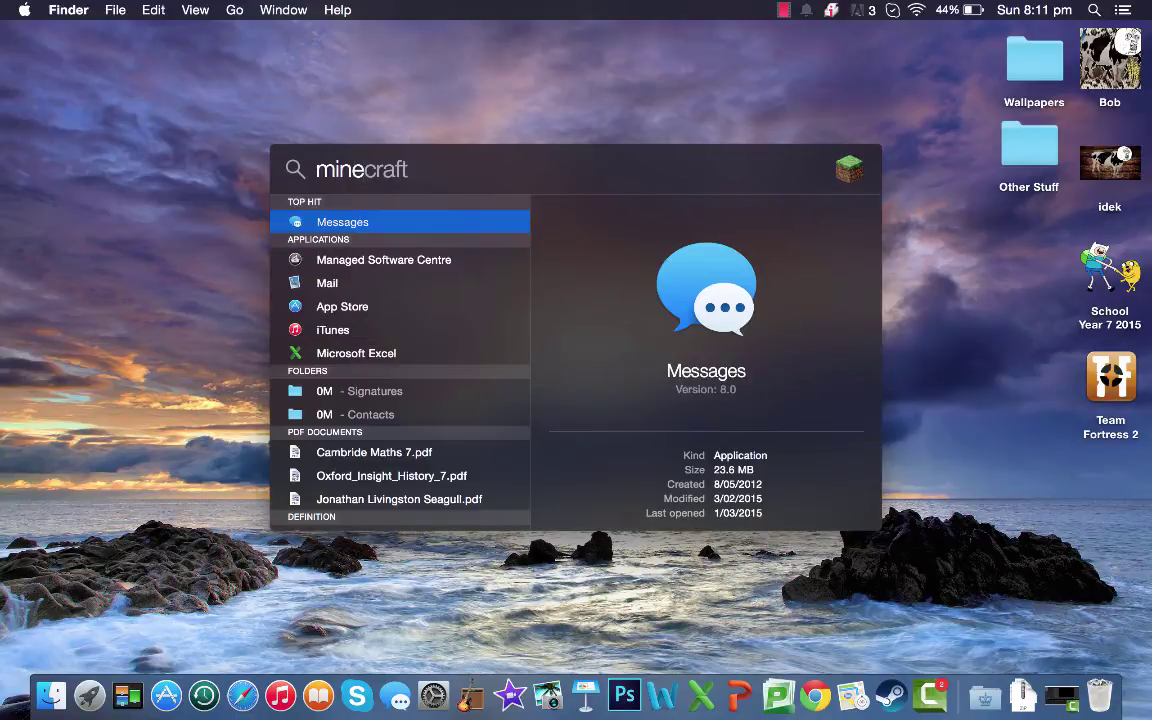
key("Return")
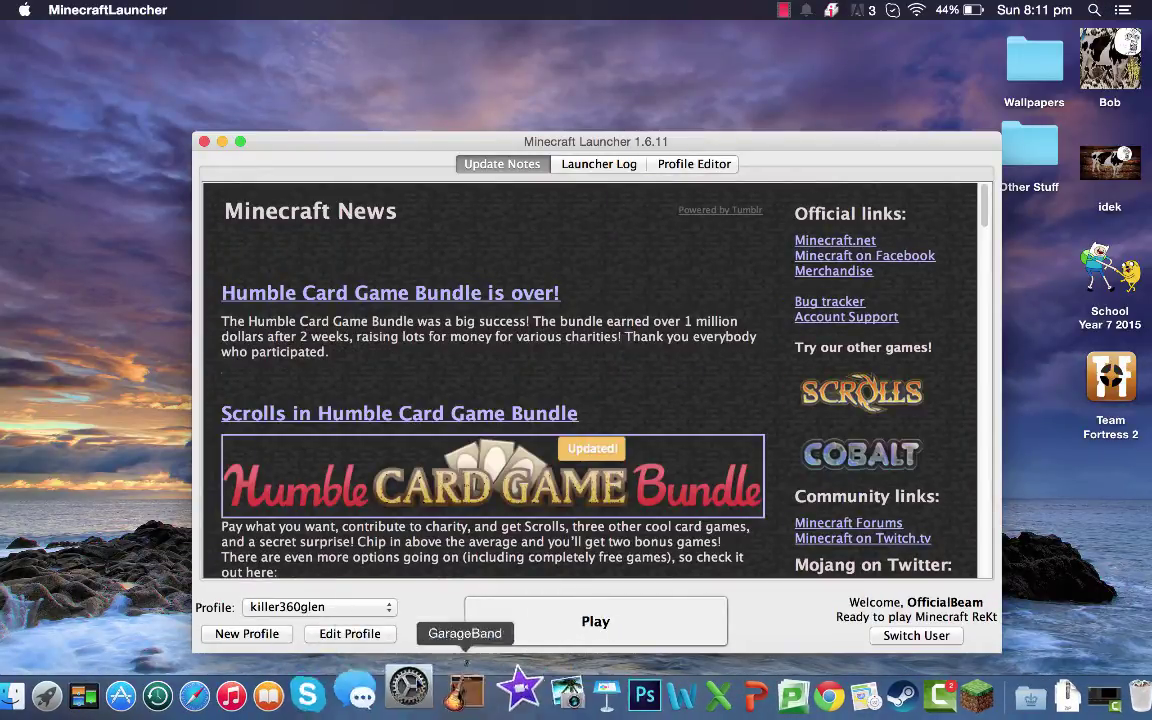
Try choosing release JamClient in a new launcher profile, then discard that profile.
left_click(331, 641)
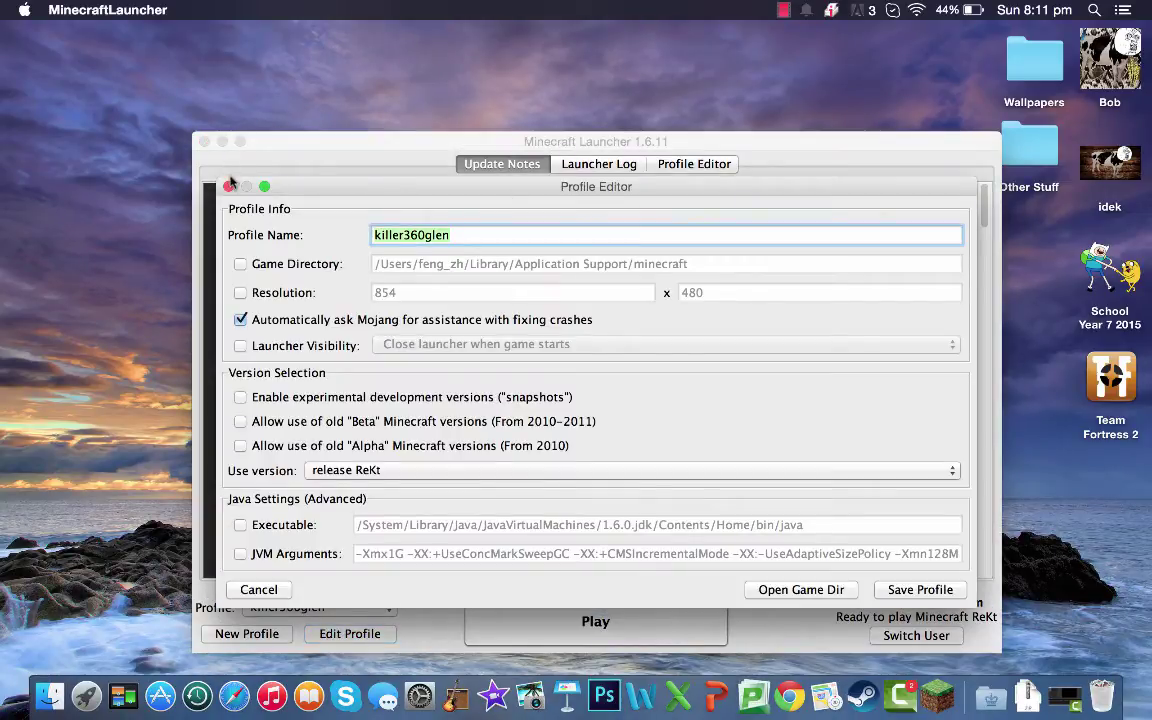
left_click(229, 185)
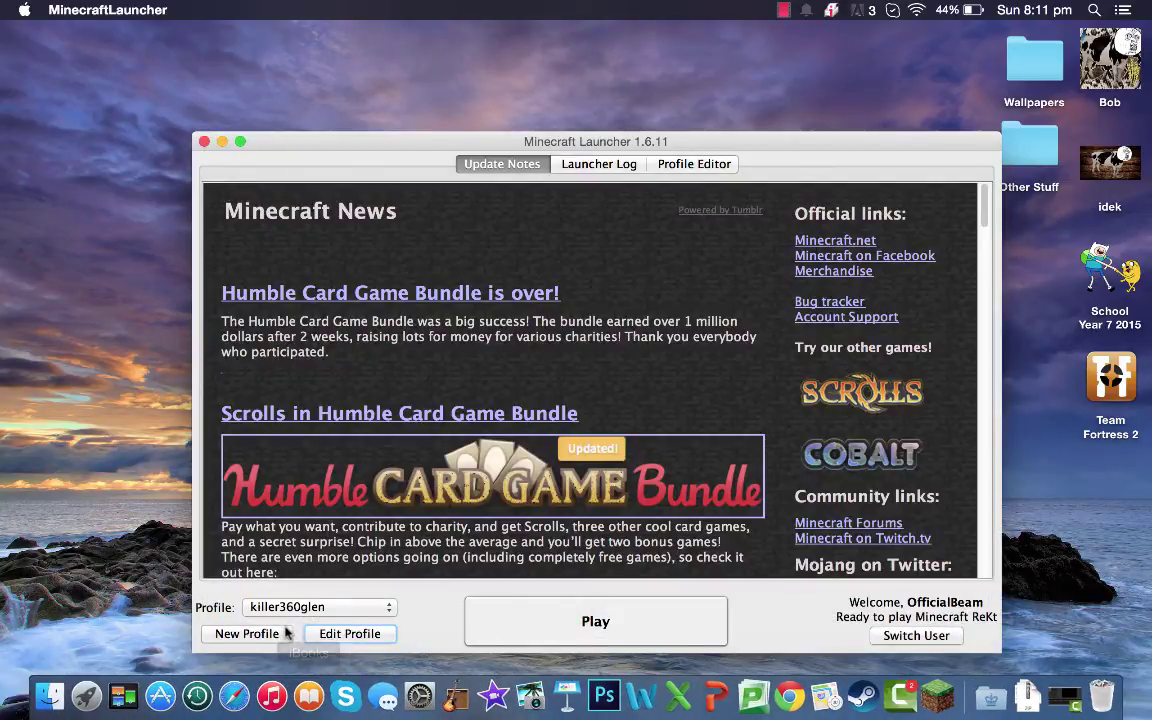
left_click(246, 634)
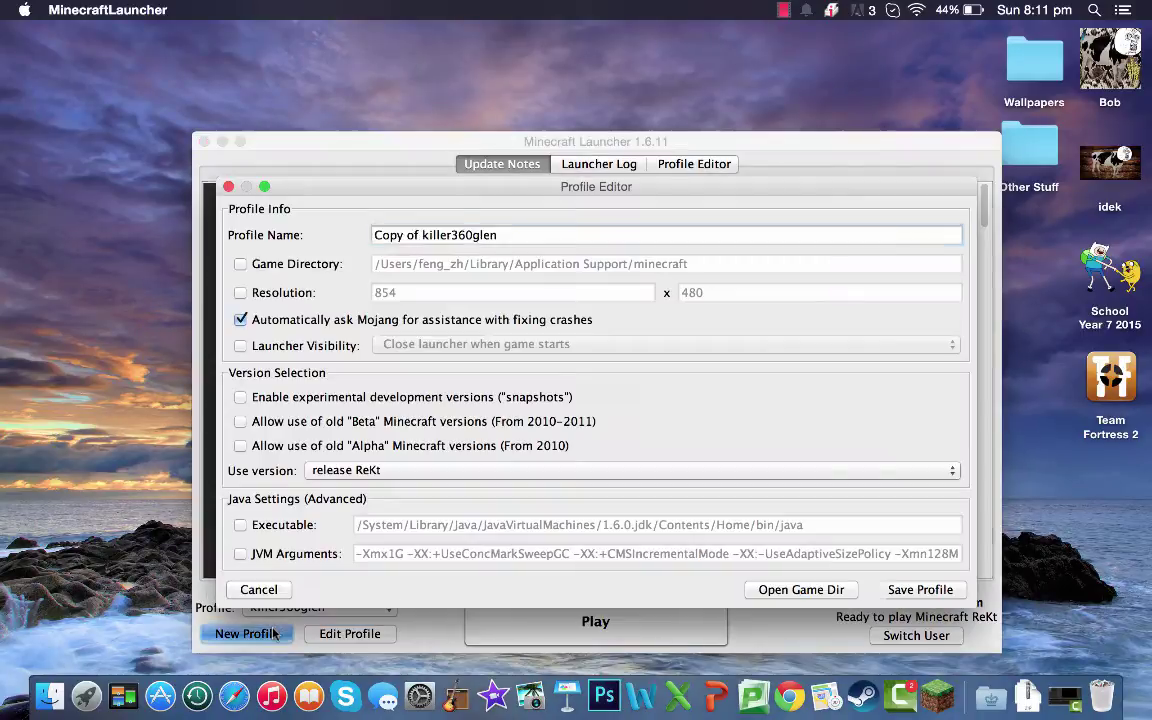
left_click(325, 476)
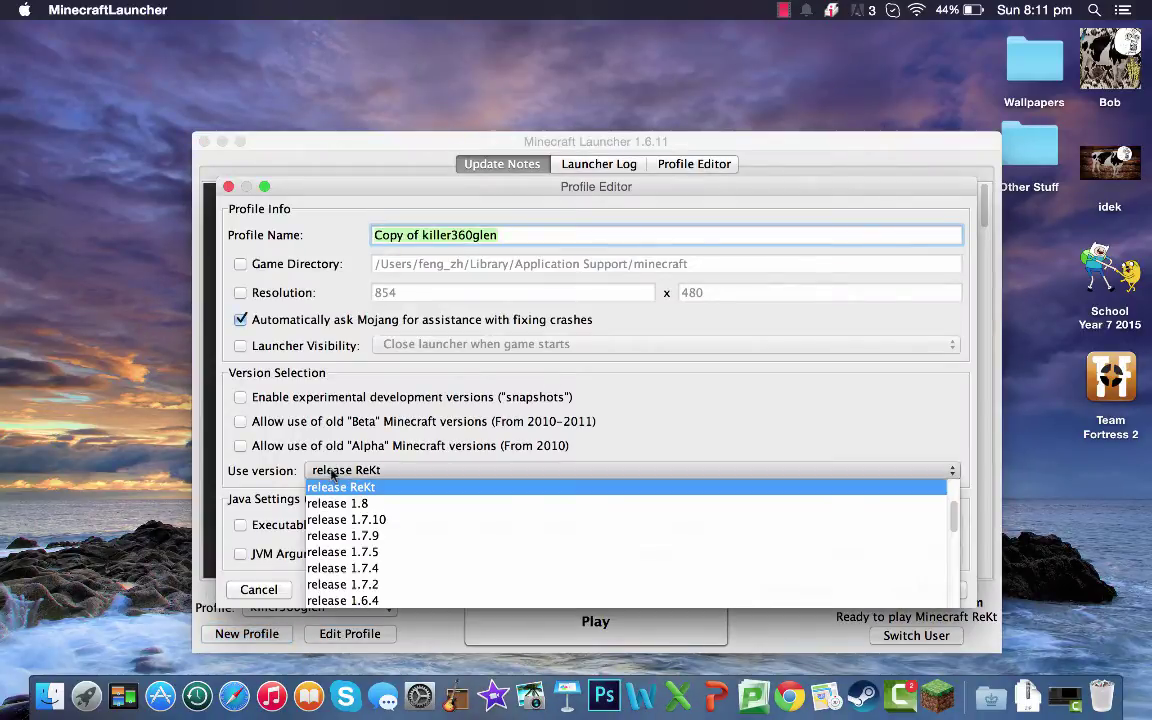
scroll(358, 527, "up", 3)
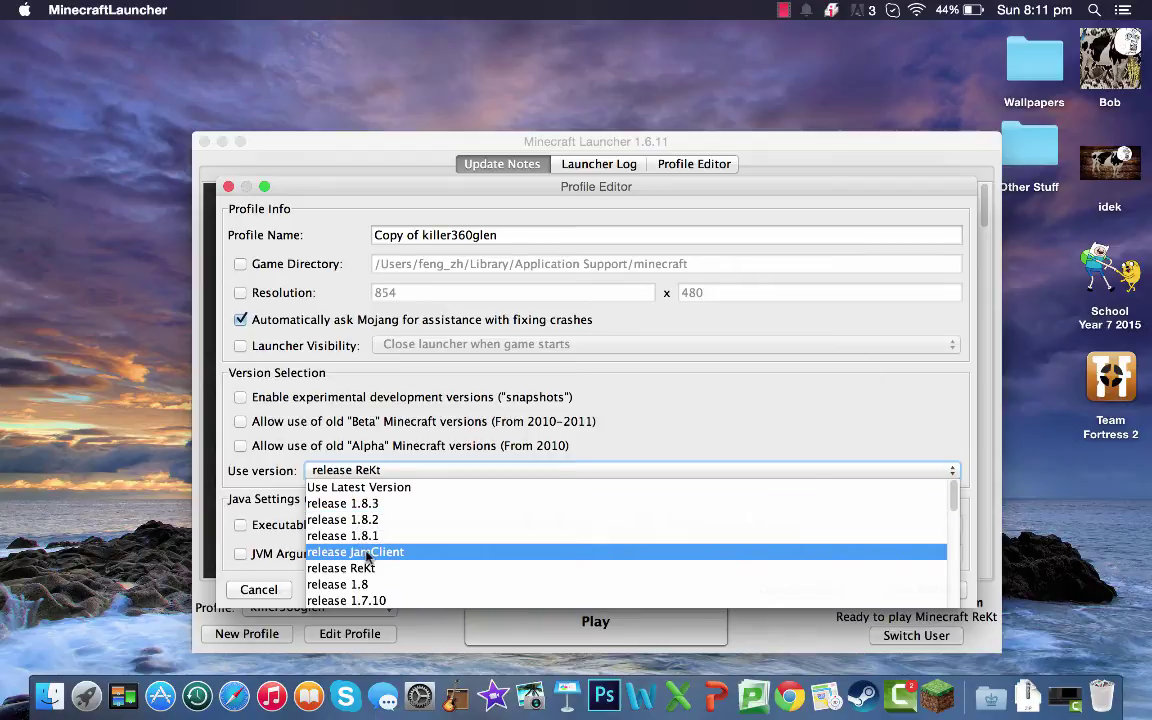
left_click(368, 553)
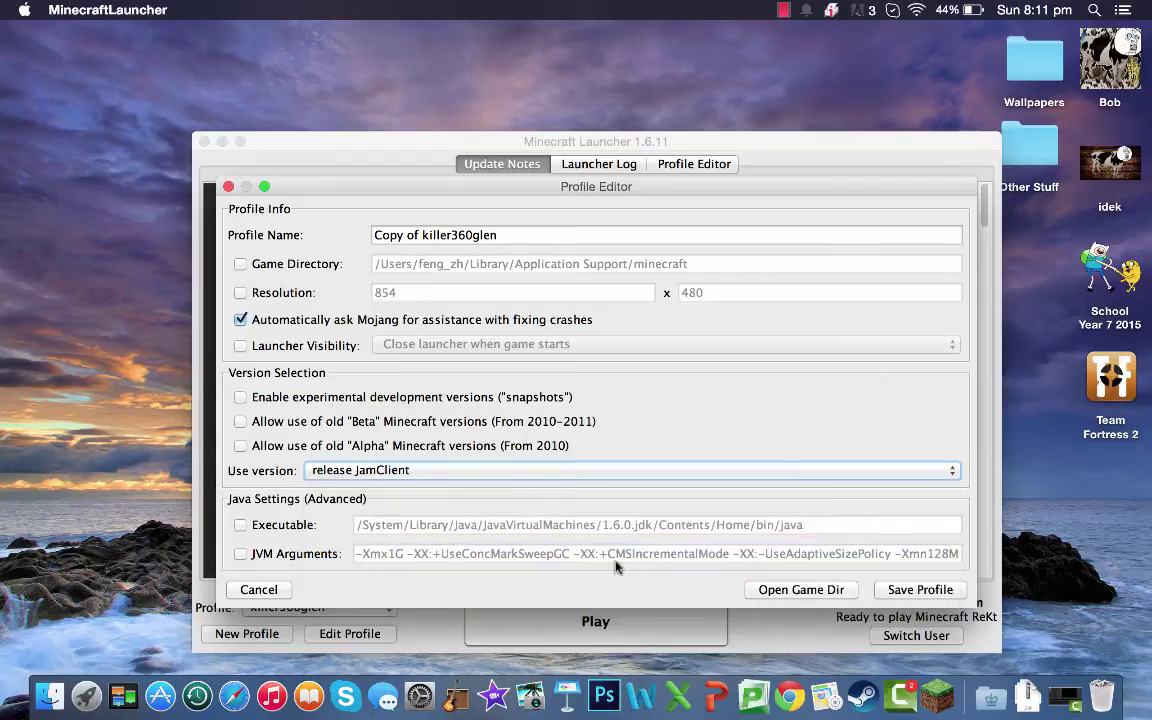
left_click(266, 594)
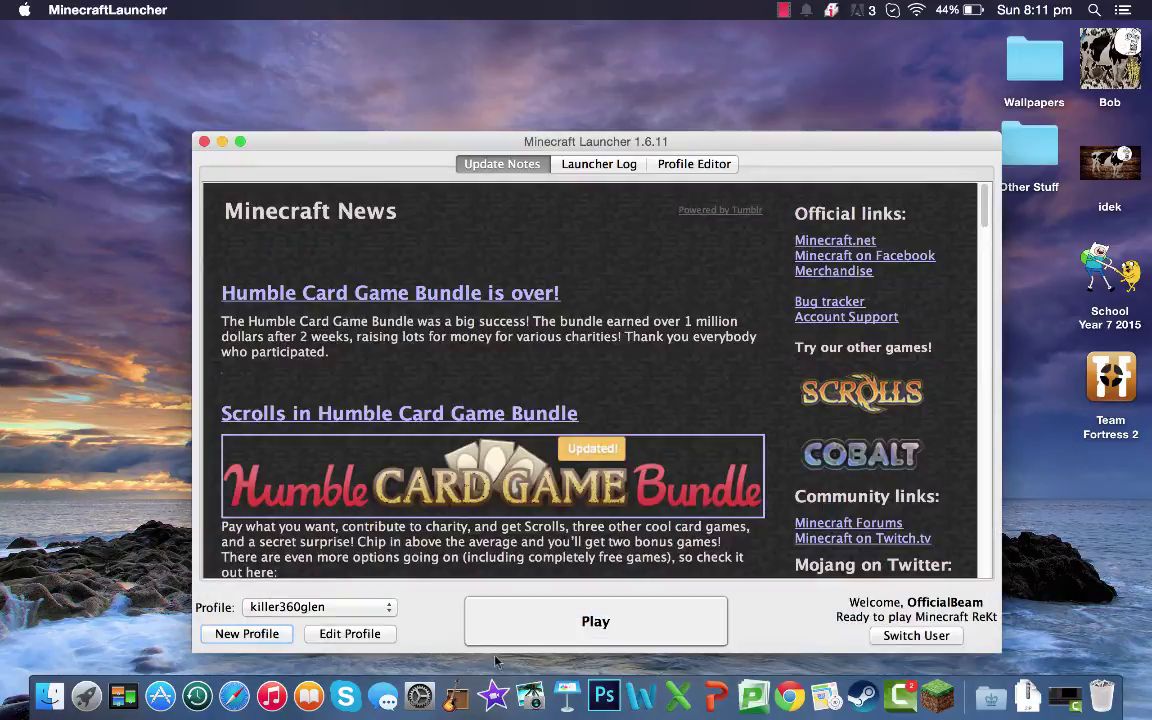
Set the current profile's version to release JamClient, save it, and start the game.
left_click(321, 643)
left_click(365, 470)
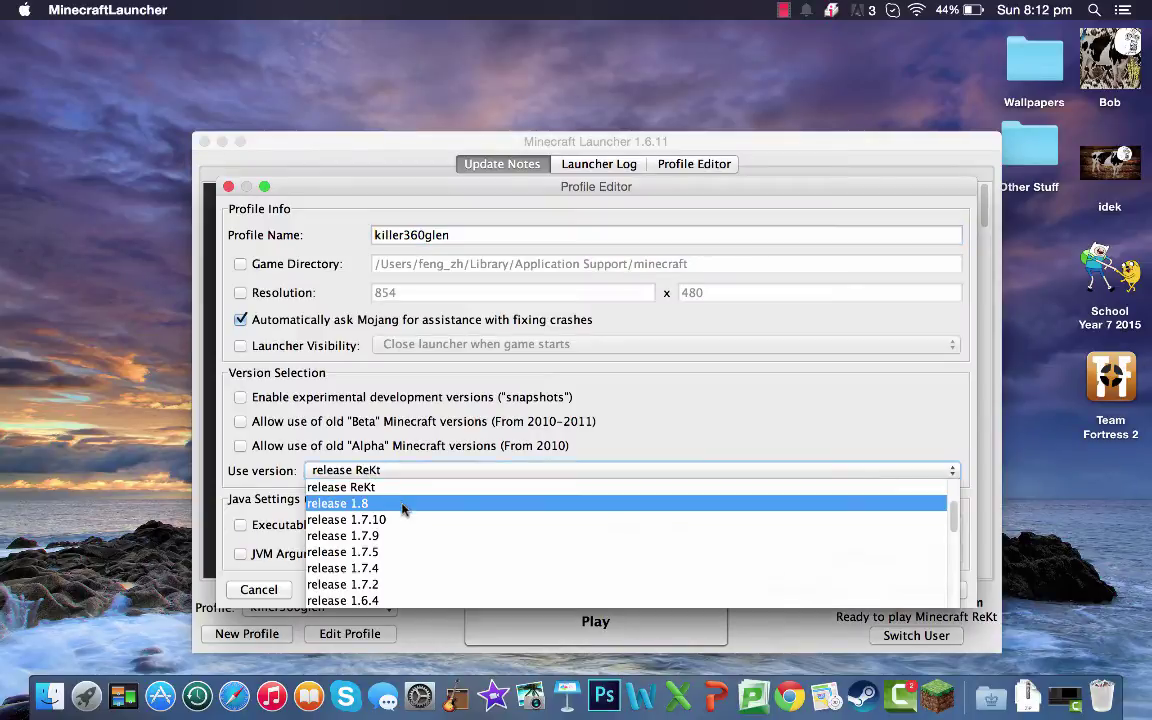
scroll(403, 510, "up", 3)
left_click(397, 558)
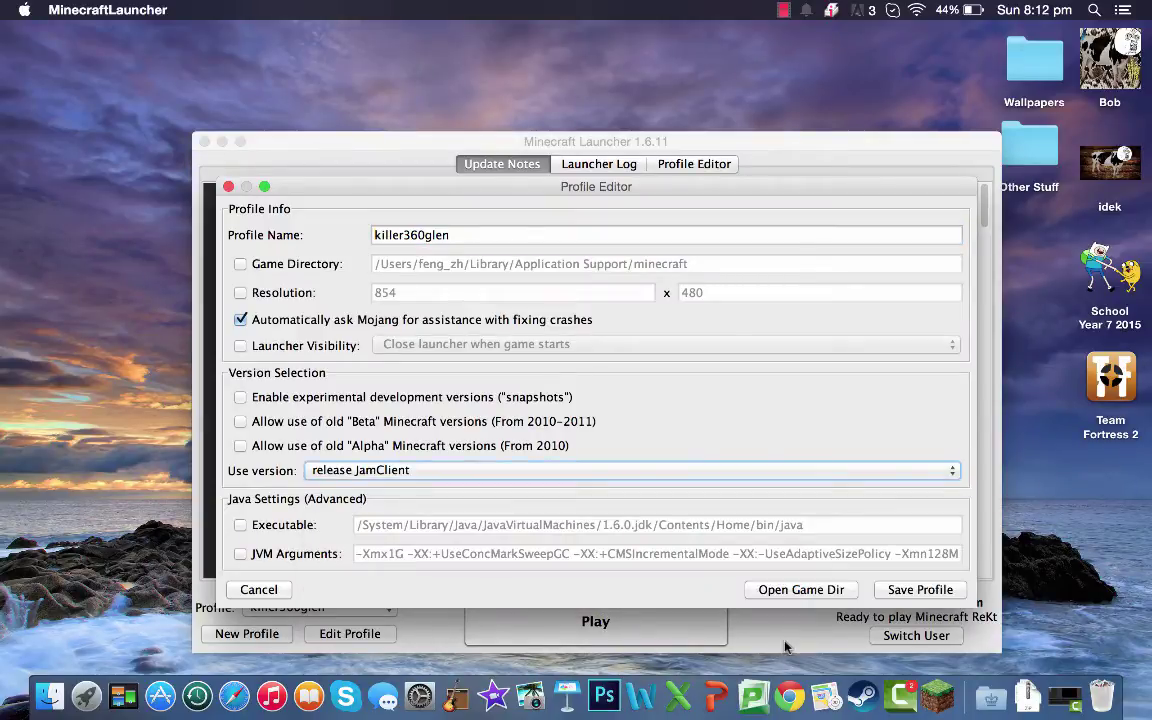
left_click(922, 590)
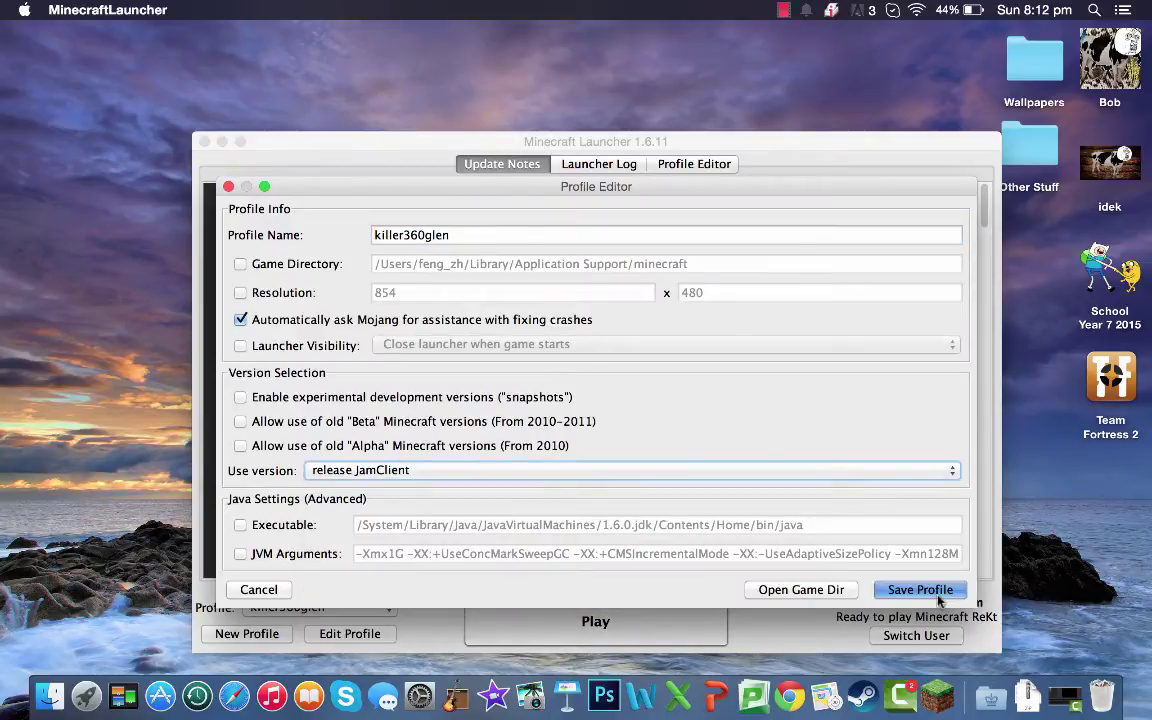
left_click(585, 603)
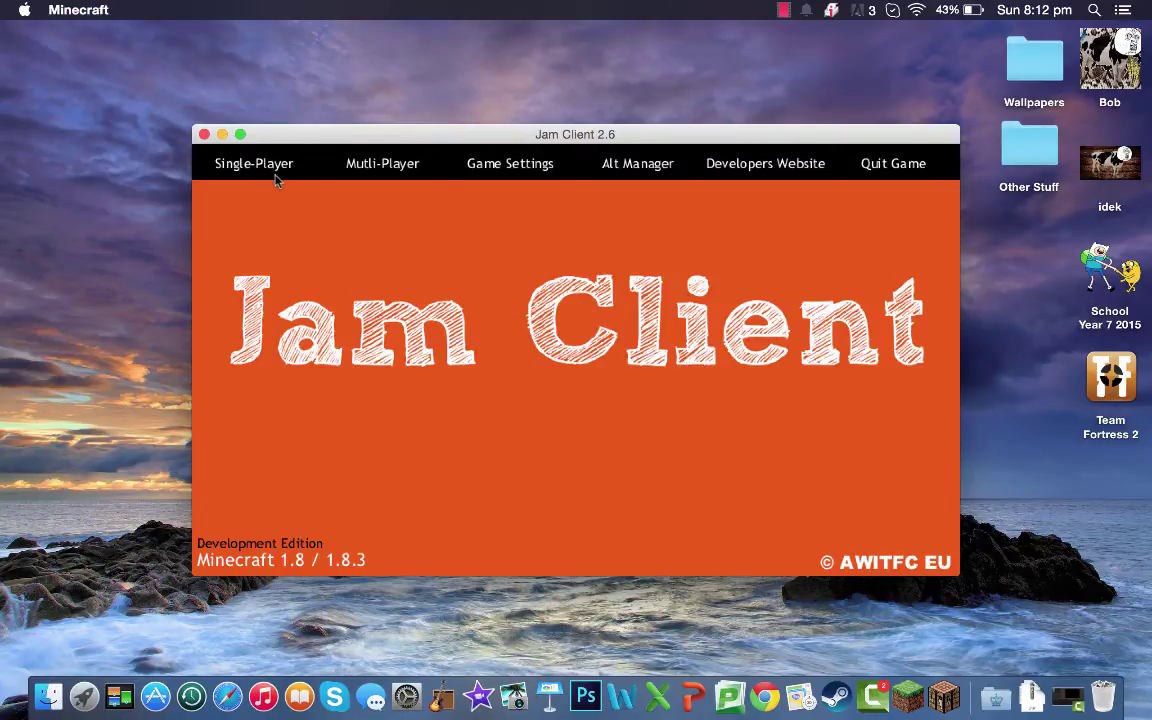
Open the 'Get it Right M8' world from the Single-Player list under Jam Client 2.6.
left_click(252, 163)
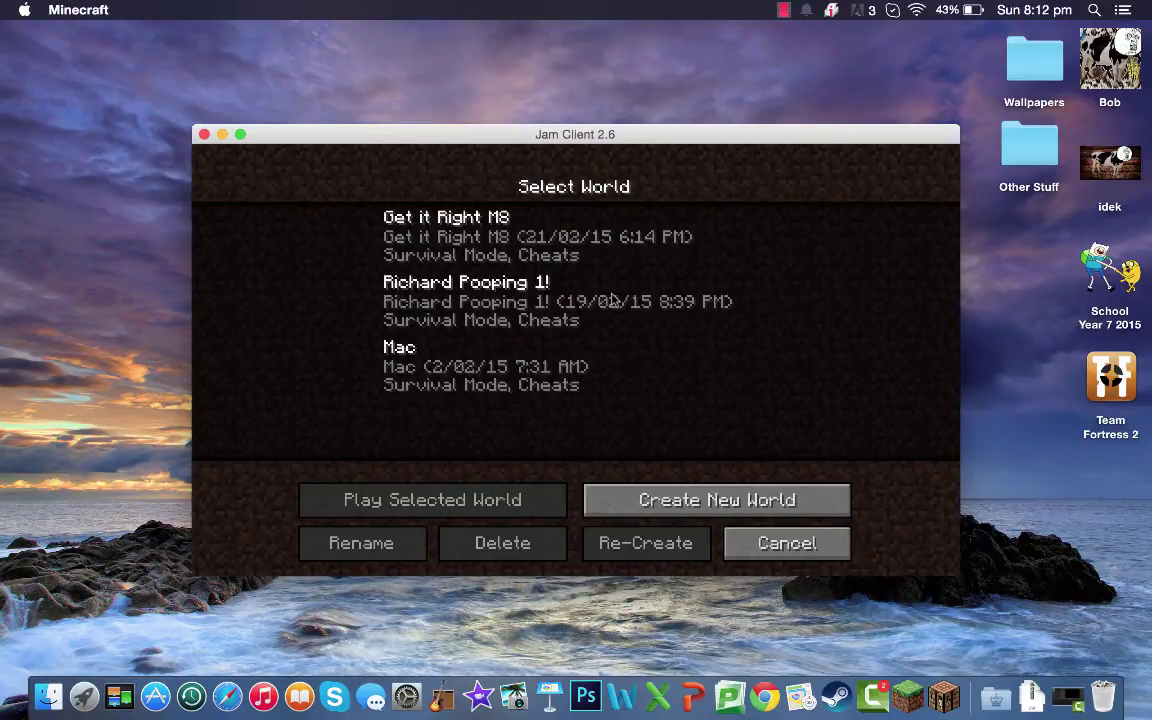
left_click(584, 246)
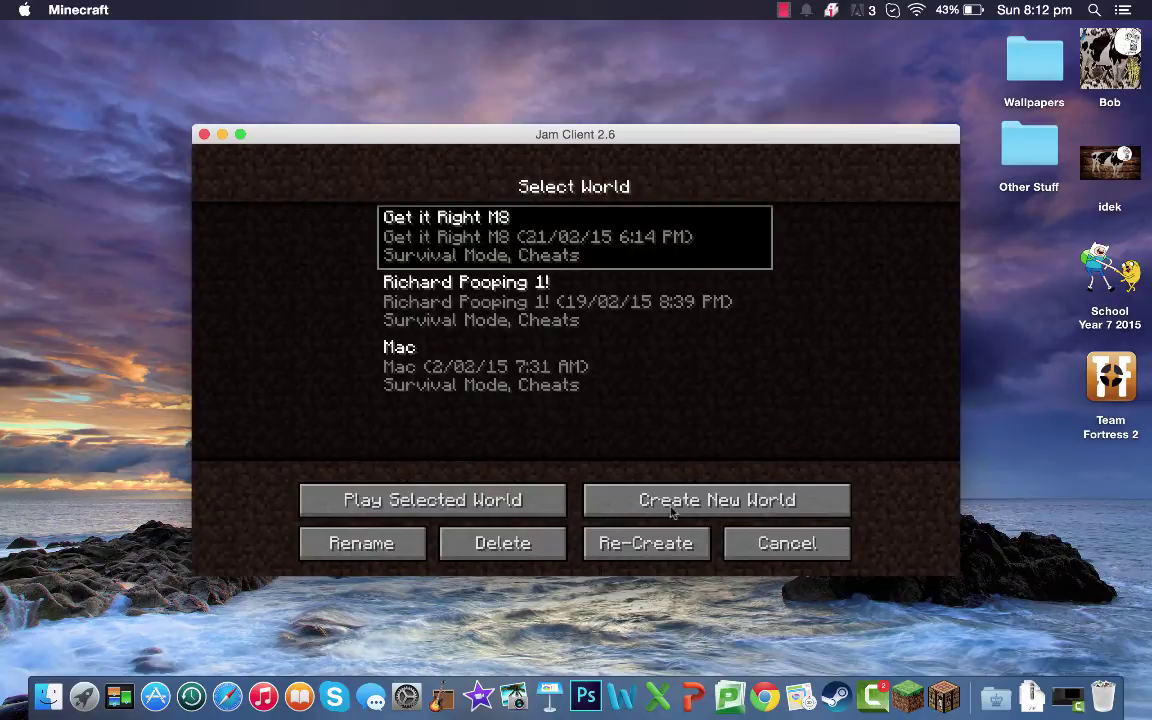
left_click(505, 497)
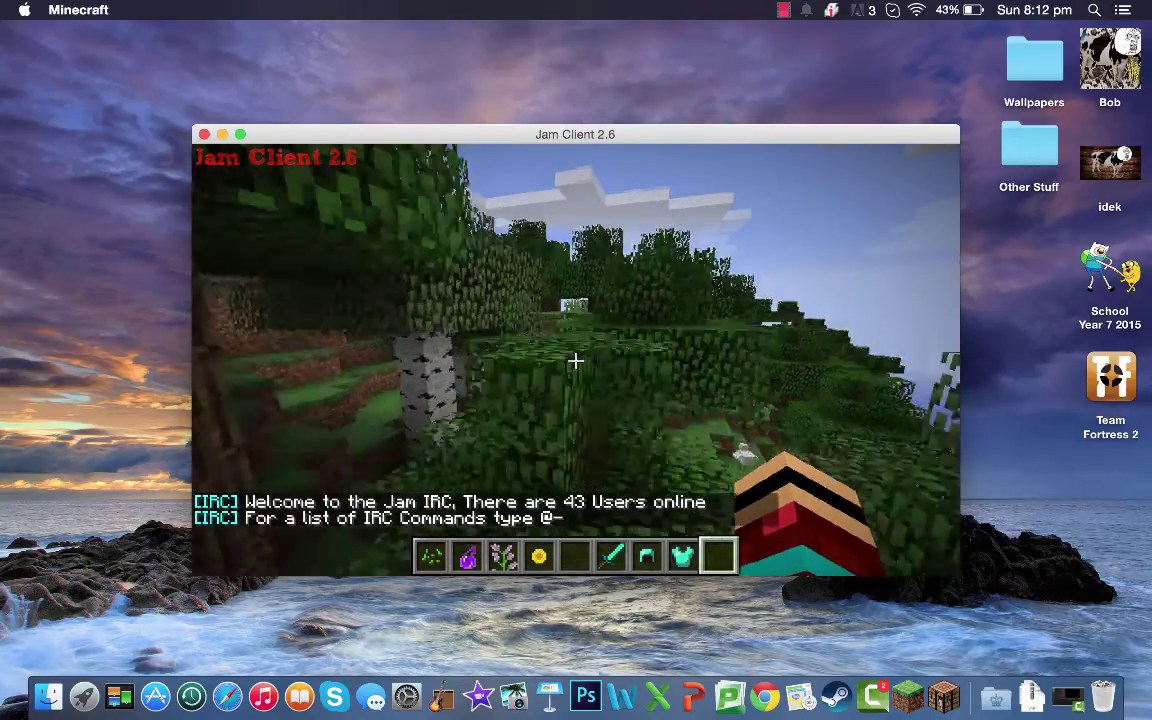
Show the Jam Client World, Player and Combat panels with Right Shift, then hide them again.
key("Shift_R")
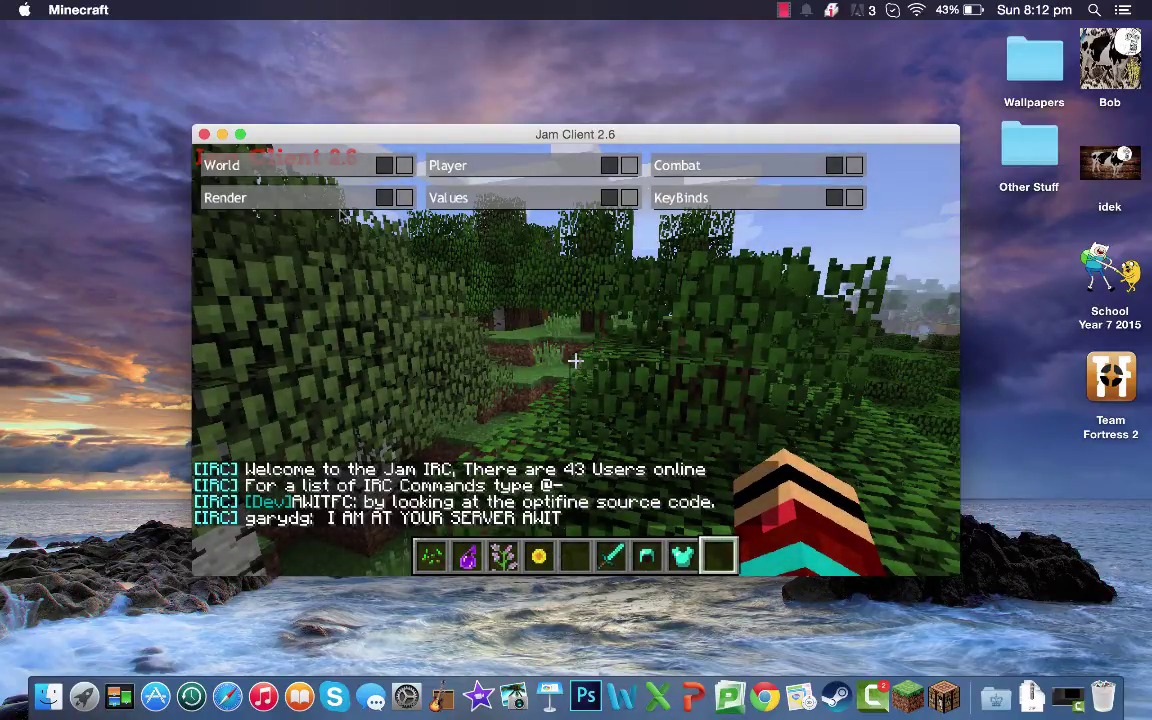
key("Shift_R")
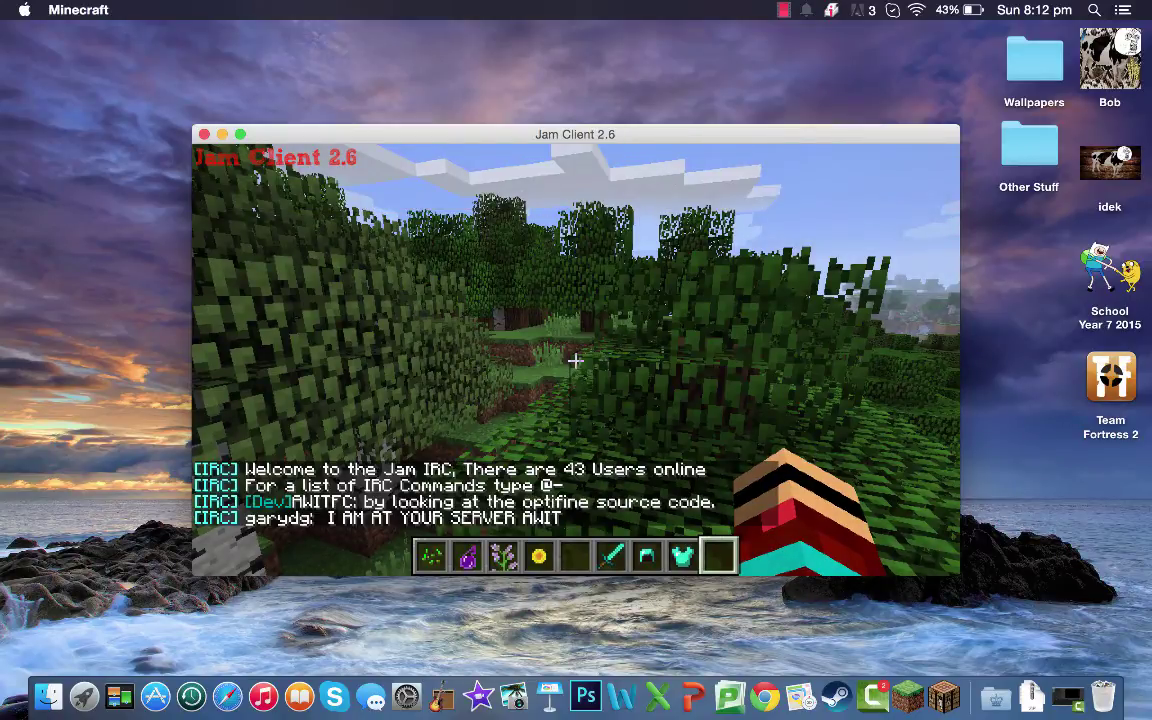